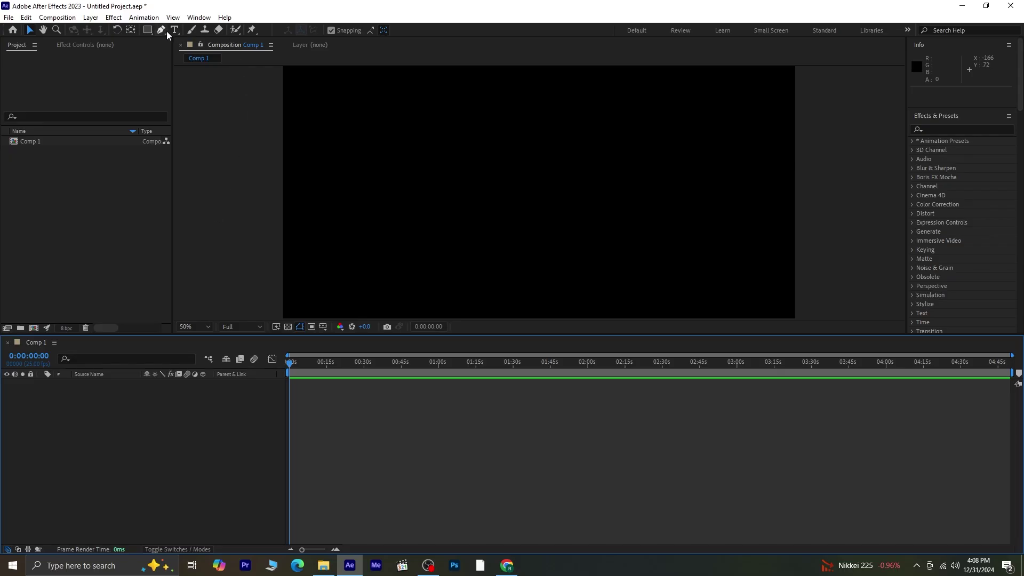
- Draw a looping, curved Bezier path with the Pen tool across the black composition
click(162, 29)
click(312, 229)
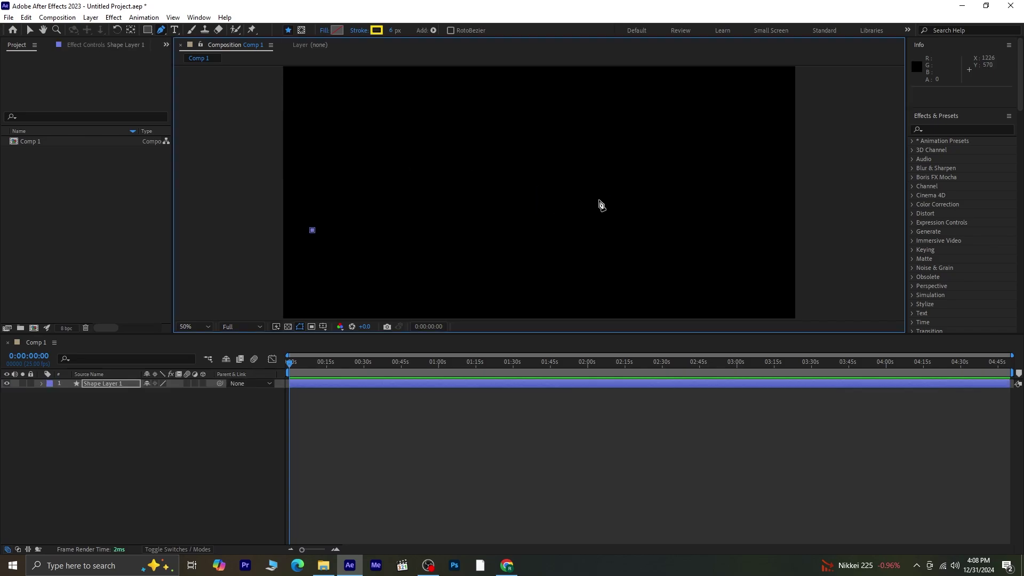
drag(584, 233, 713, 344)
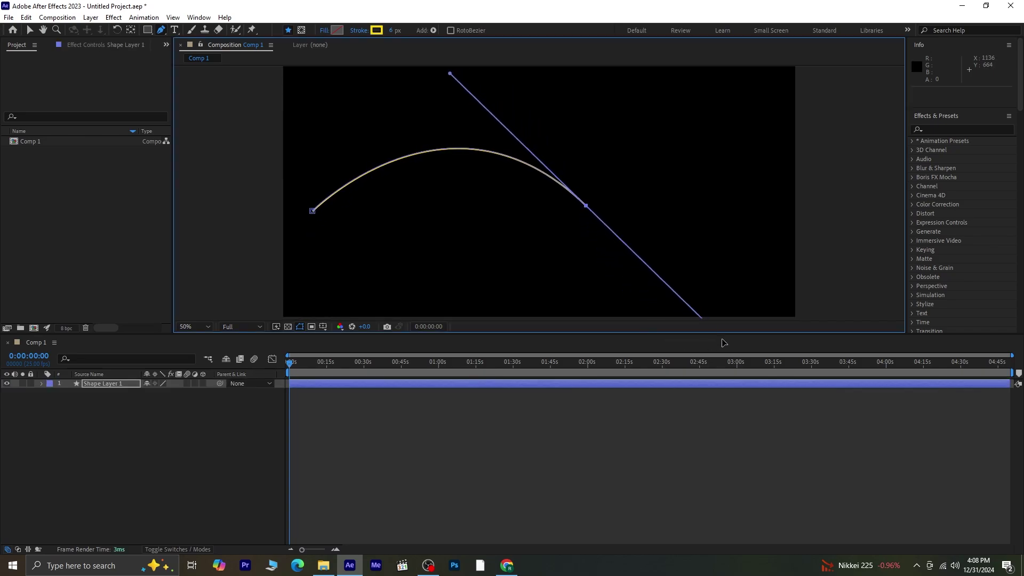
click(766, 178)
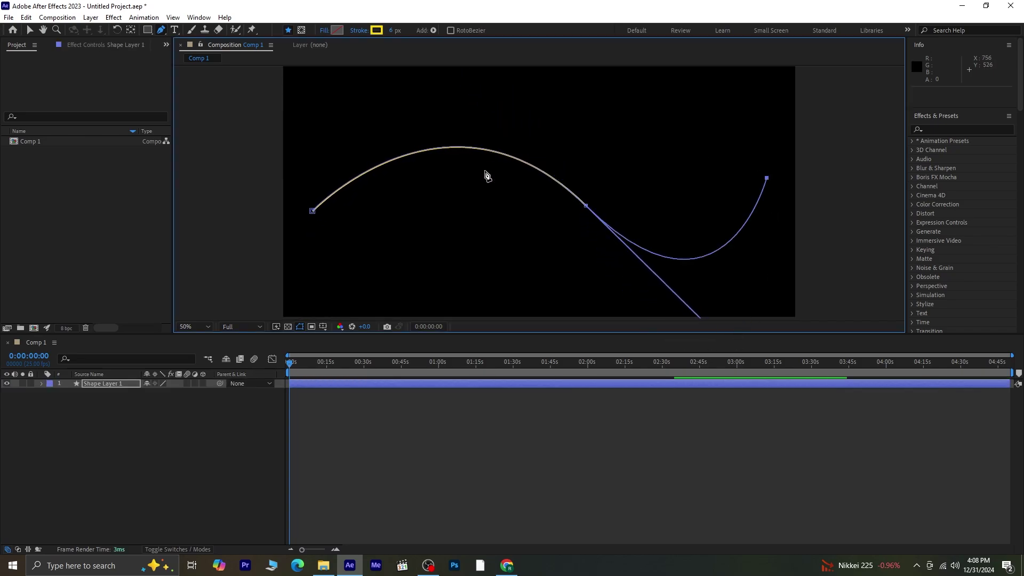
drag(477, 190, 379, 330)
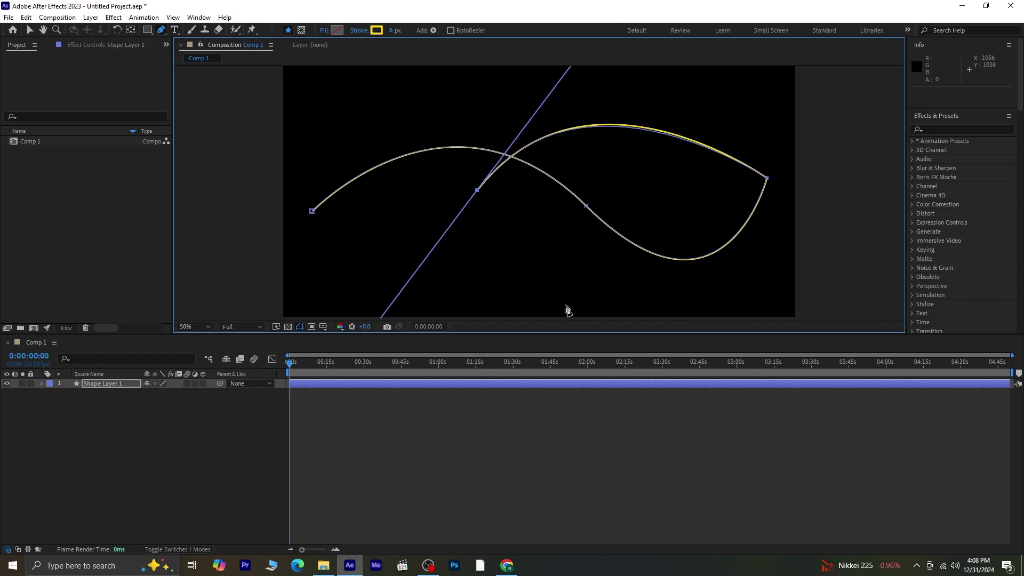
click(606, 294)
drag(827, 277, 904, 335)
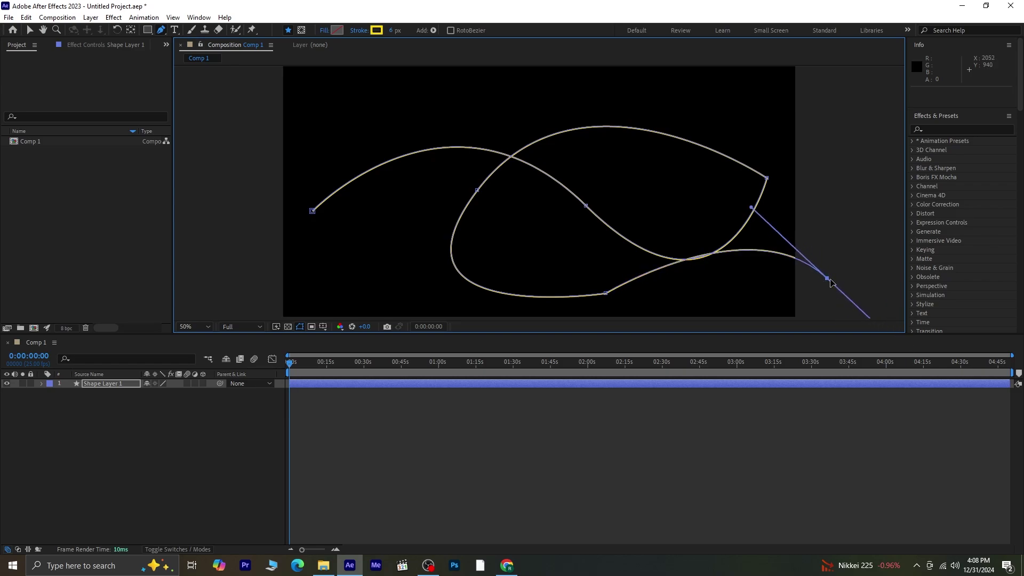
- Reshape the loop's curves by moving its vertices, then deselect to show the yellow 6 px stroke
drag(831, 282, 852, 290)
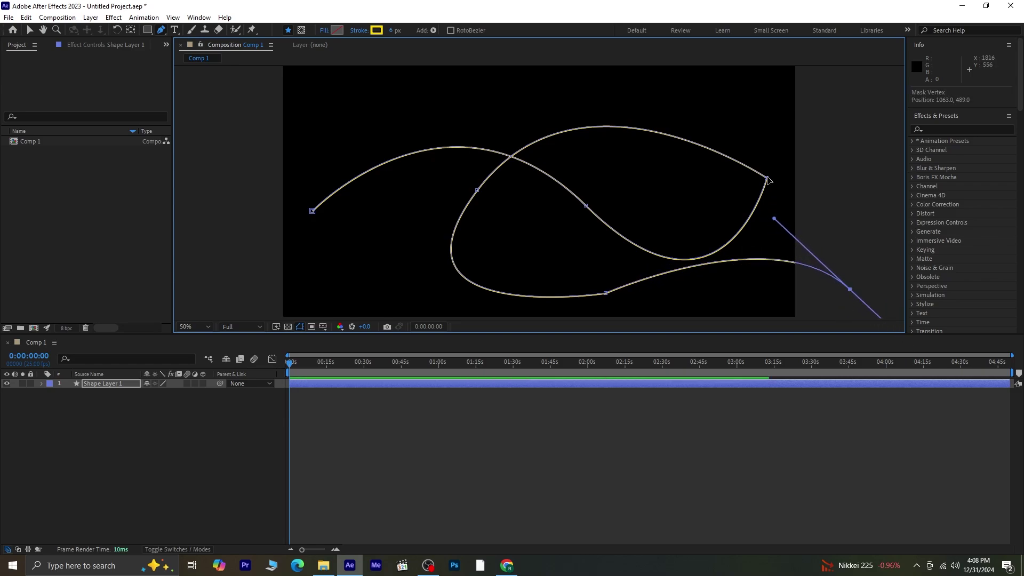
drag(768, 180, 713, 98)
drag(750, 148, 751, 131)
drag(608, 293, 666, 252)
drag(477, 191, 434, 182)
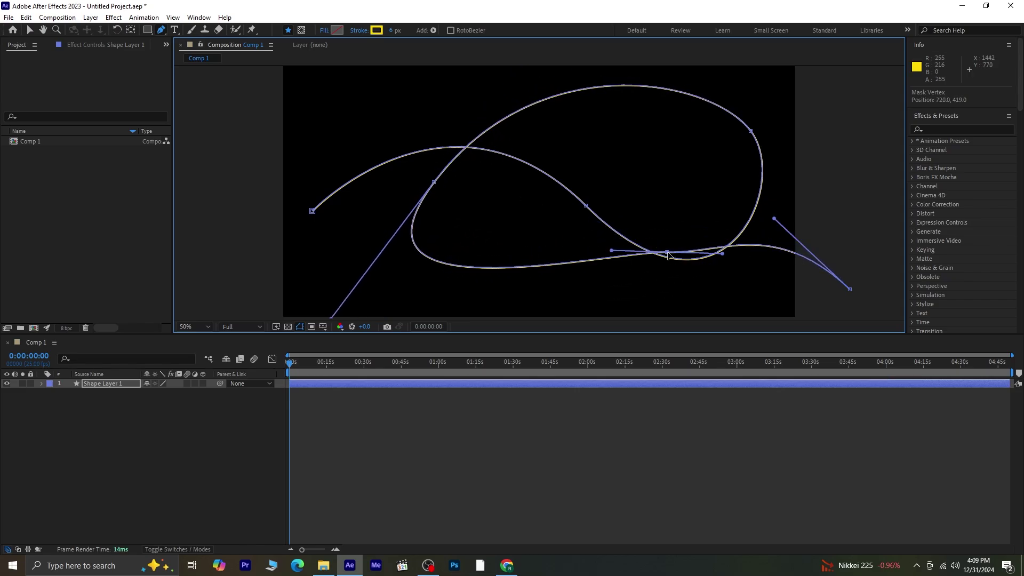
drag(668, 255, 697, 237)
click(188, 442)
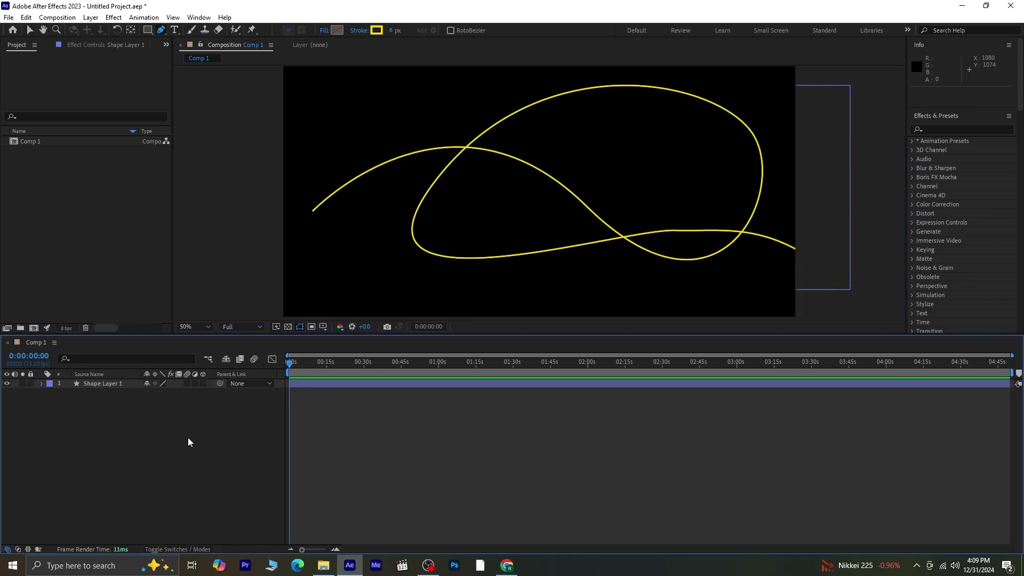
- Import the airplane PNG into the project
right_click(62, 208)
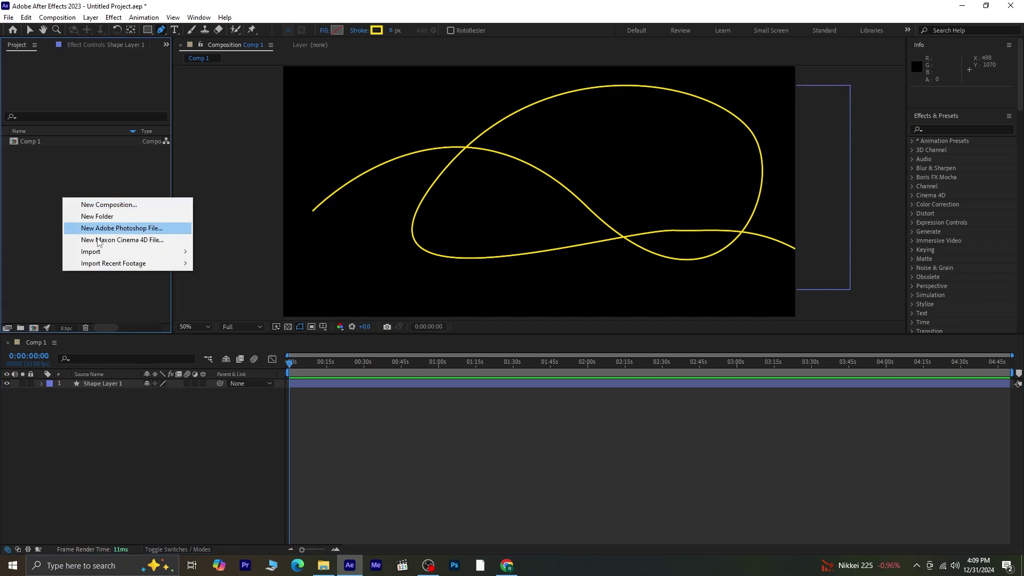
mouse_move(106, 256)
click(203, 253)
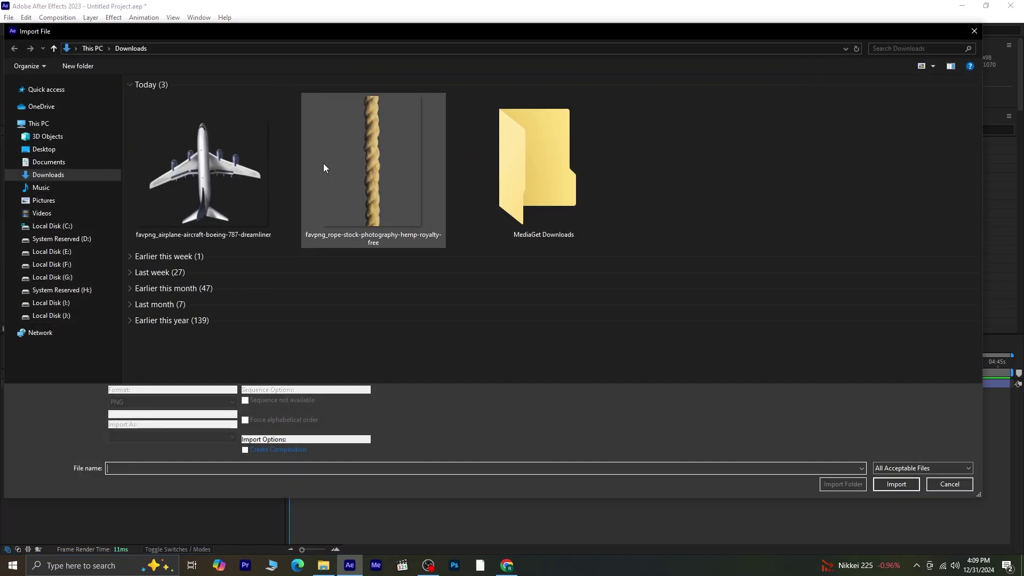
click(204, 160)
click(895, 476)
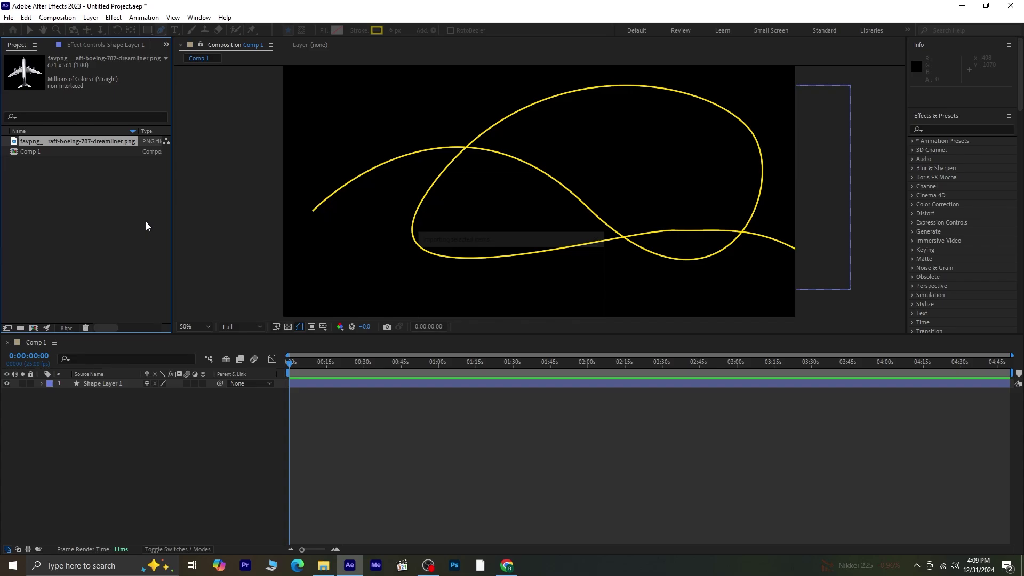
- Add the airplane at 26% scale at the path's left start, above Shape Layer 1
drag(110, 142, 113, 443)
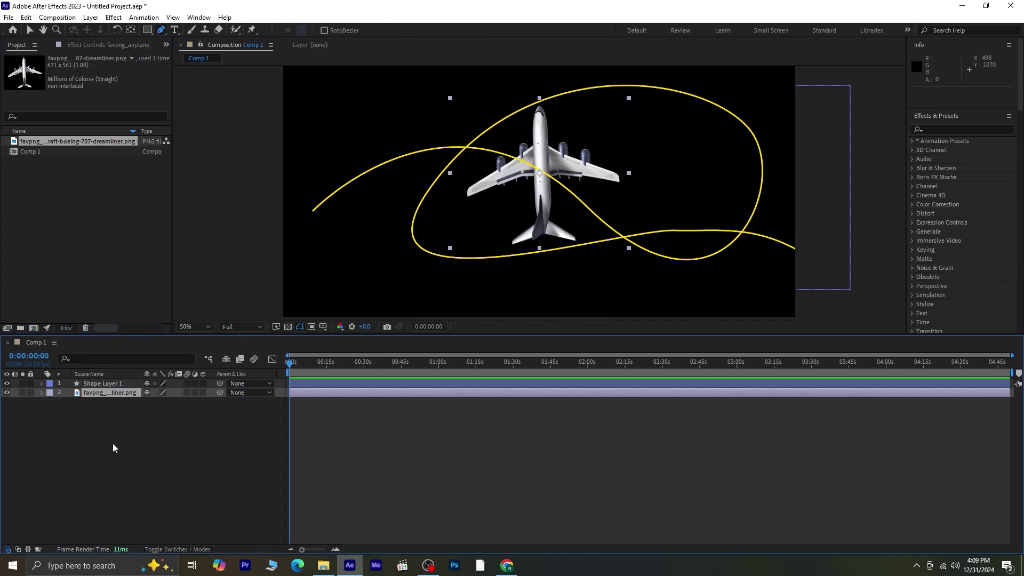
key(s)
drag(160, 401, 144, 403)
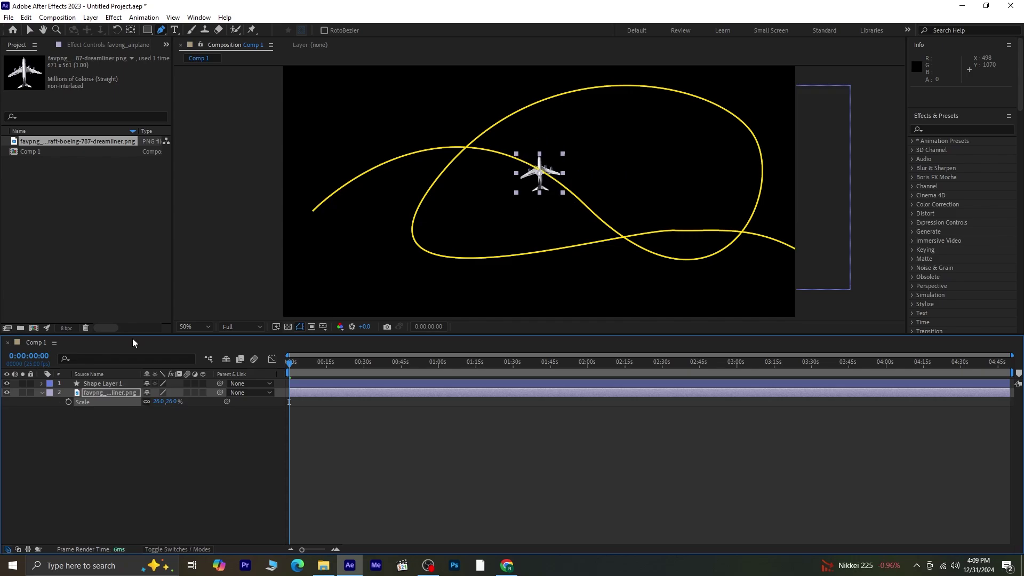
key(v)
drag(542, 178, 315, 235)
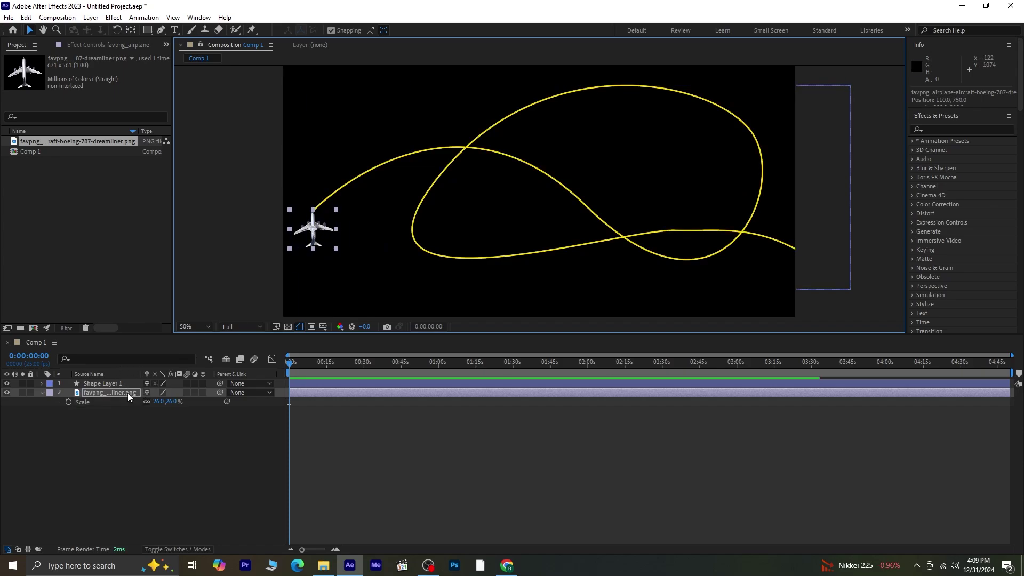
drag(127, 393, 126, 382)
- Find and copy the shape layer's Path property using the timeline search 'path'
click(41, 383)
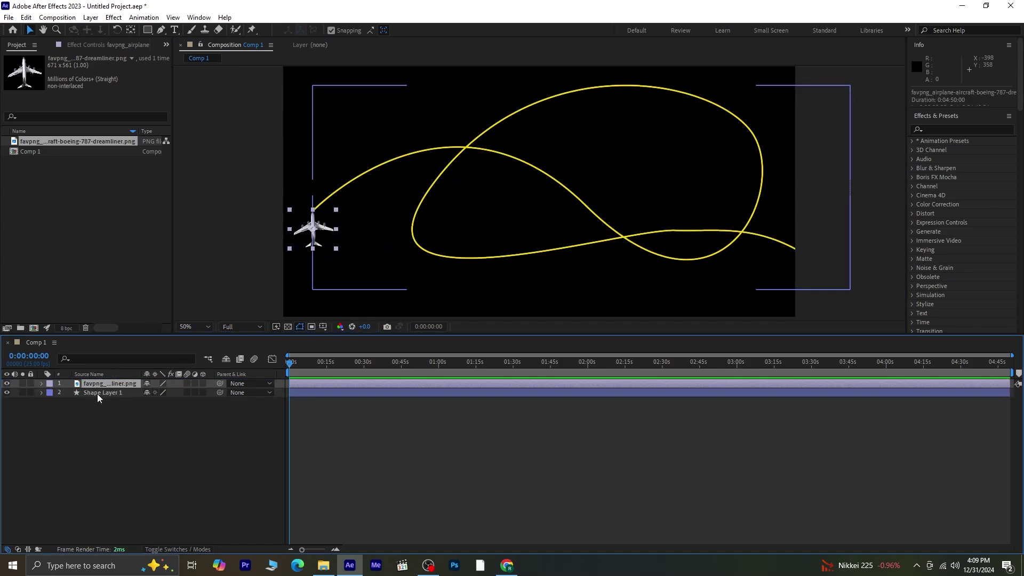
click(97, 393)
click(120, 359)
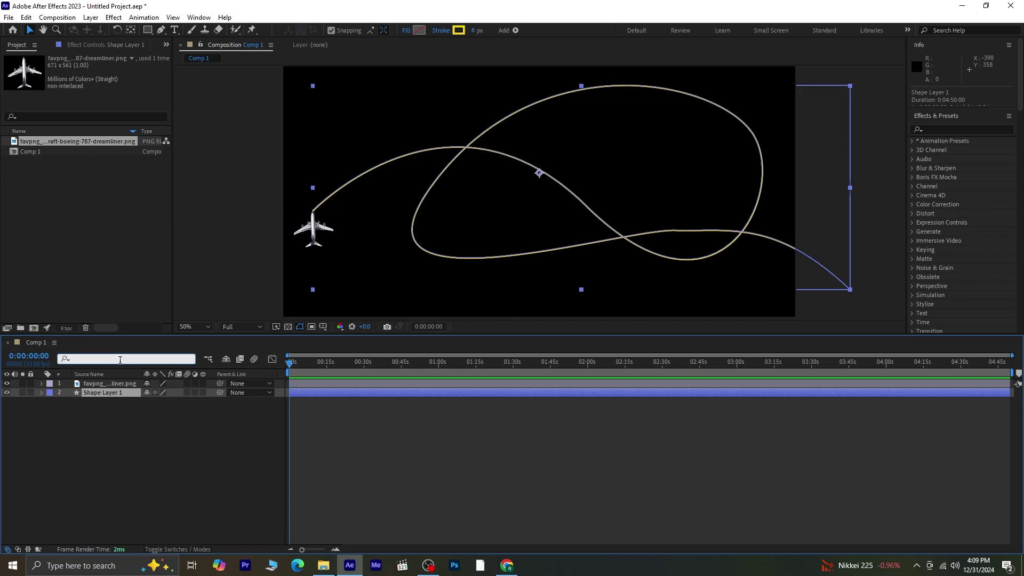
text(path)
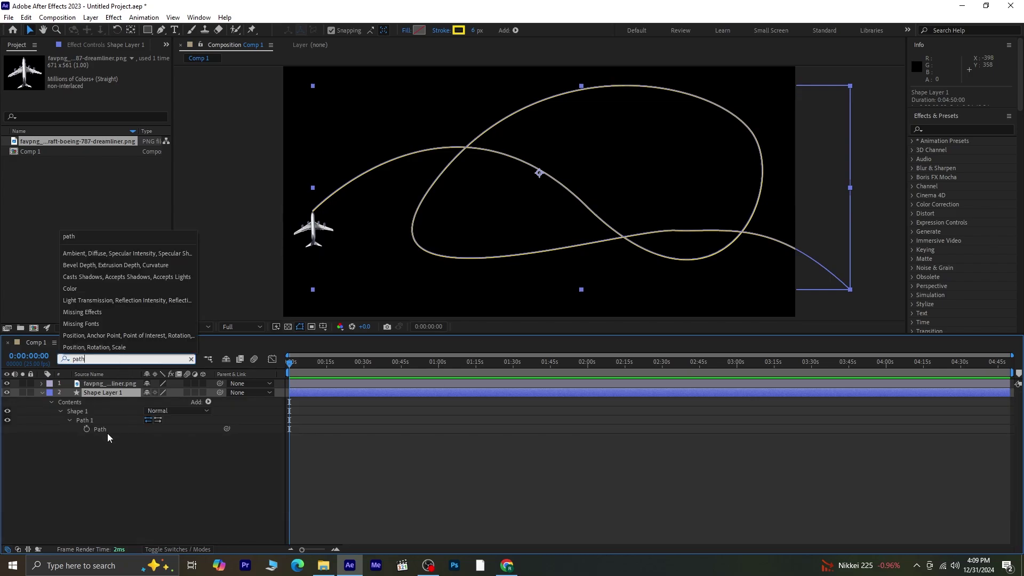
click(108, 433)
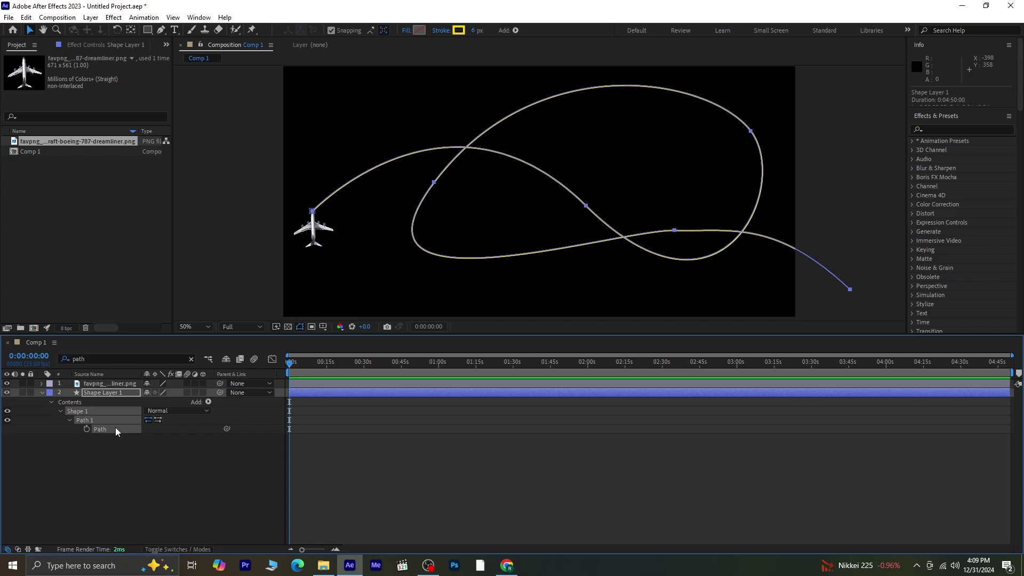
- Paste the path into the airplane's Position as motion keyframes
click(104, 383)
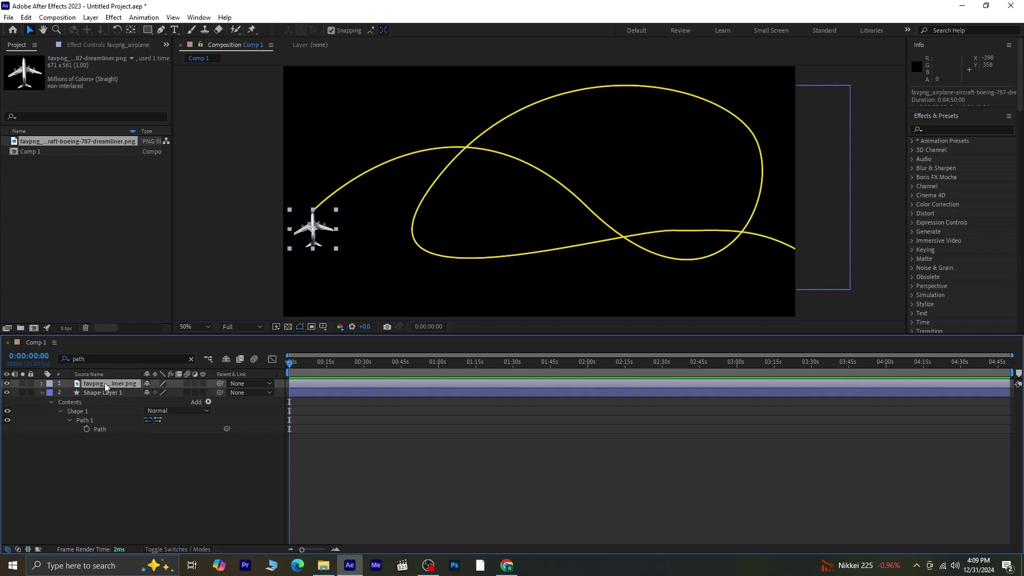
key(p)
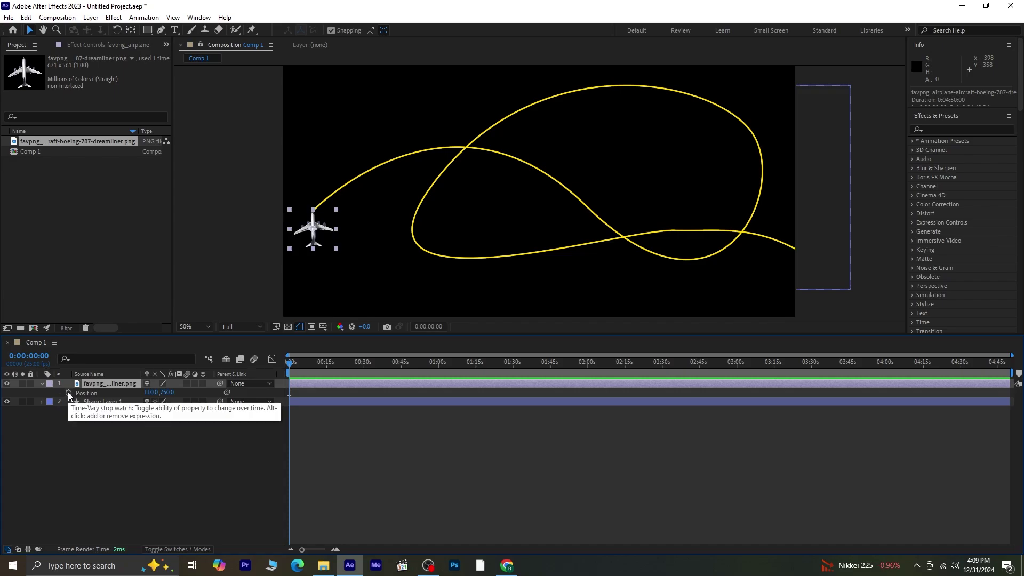
click(91, 392)
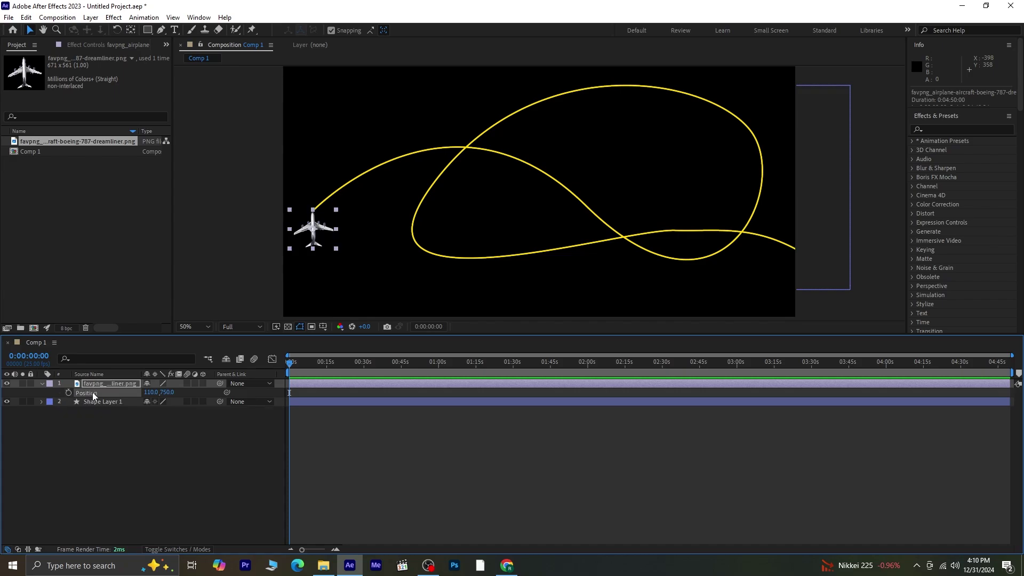
key(ctrl+v)
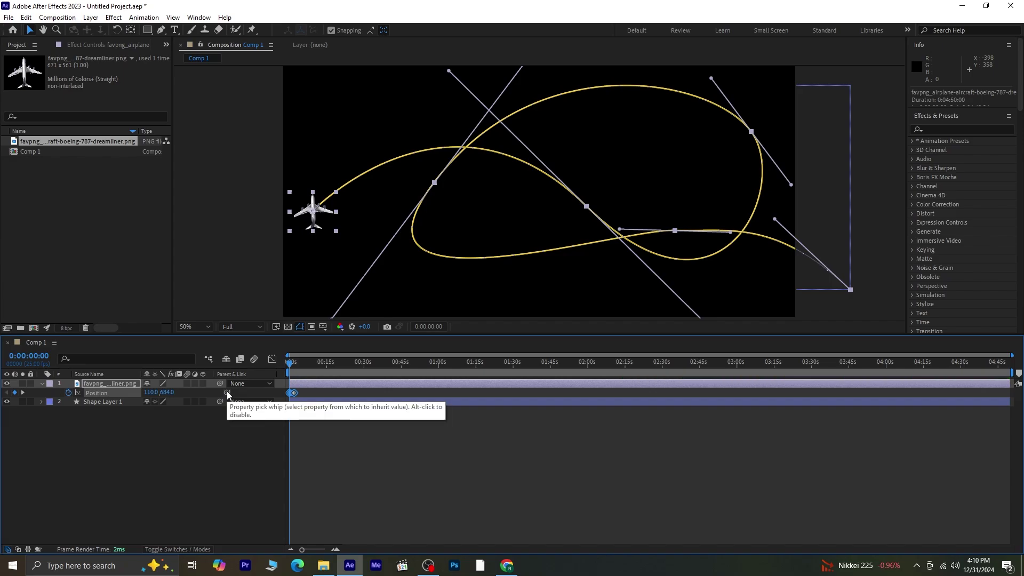
scroll(281, 393, up, 5)
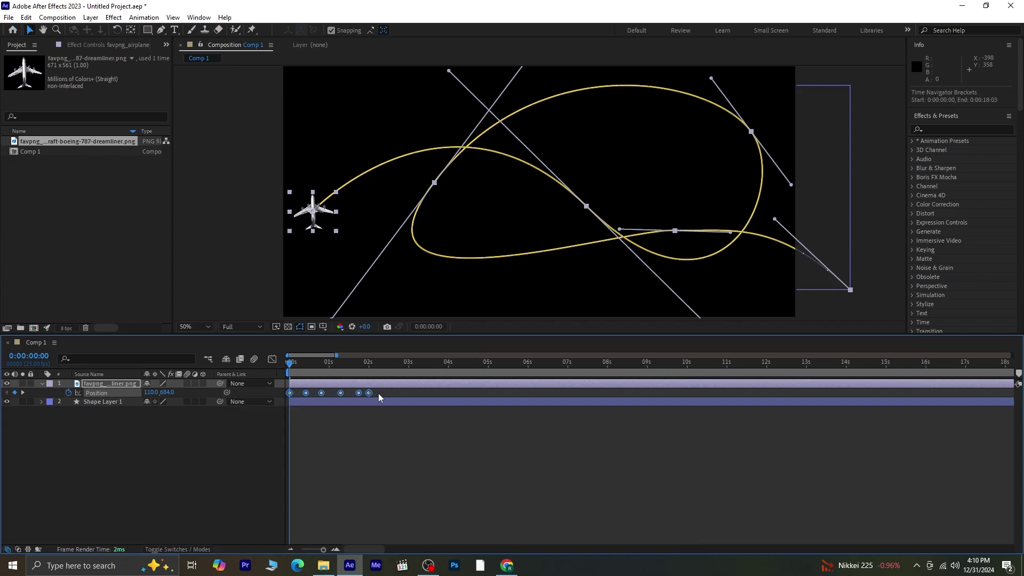
- Stretch the airplane's Position keyframes to about 6 seconds and preview the slower flight
drag(385, 393, 283, 397)
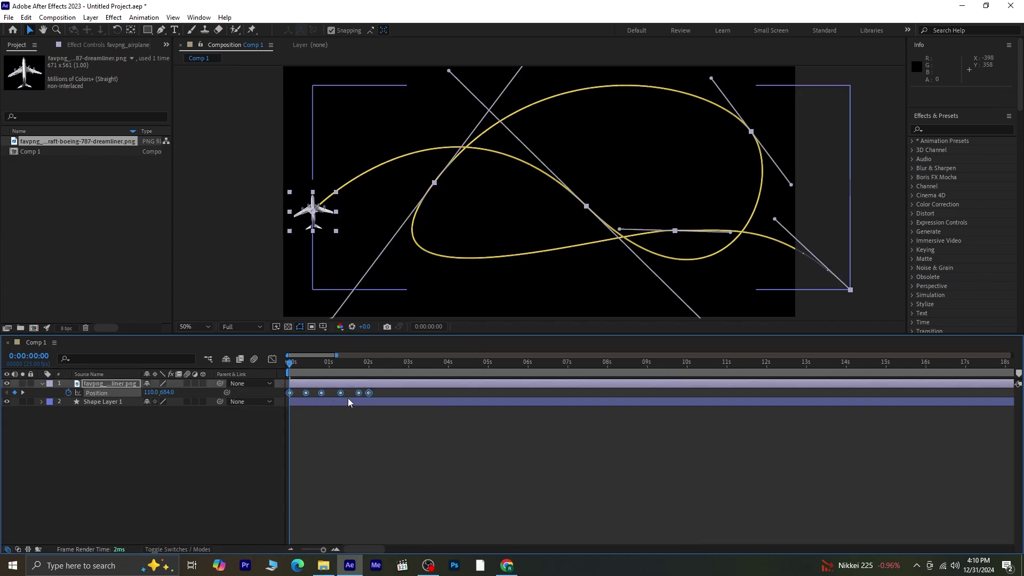
drag(368, 395, 551, 398)
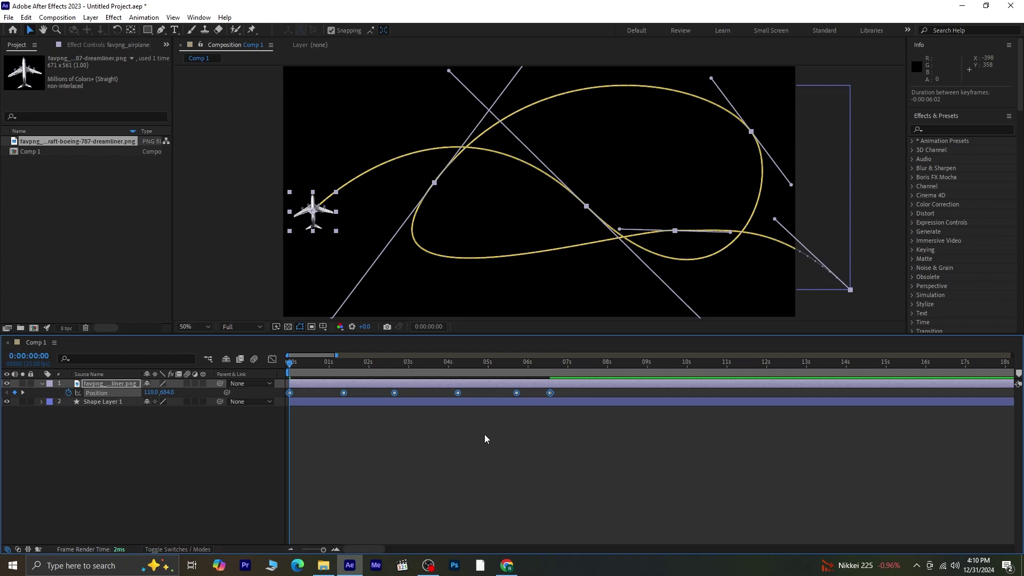
key(space)
key(space)
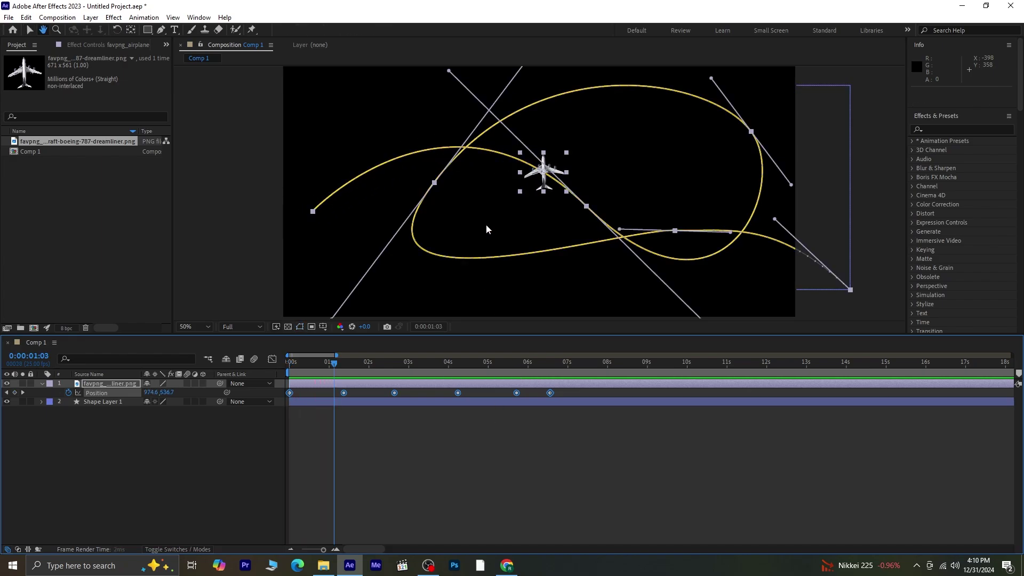
key(Home)
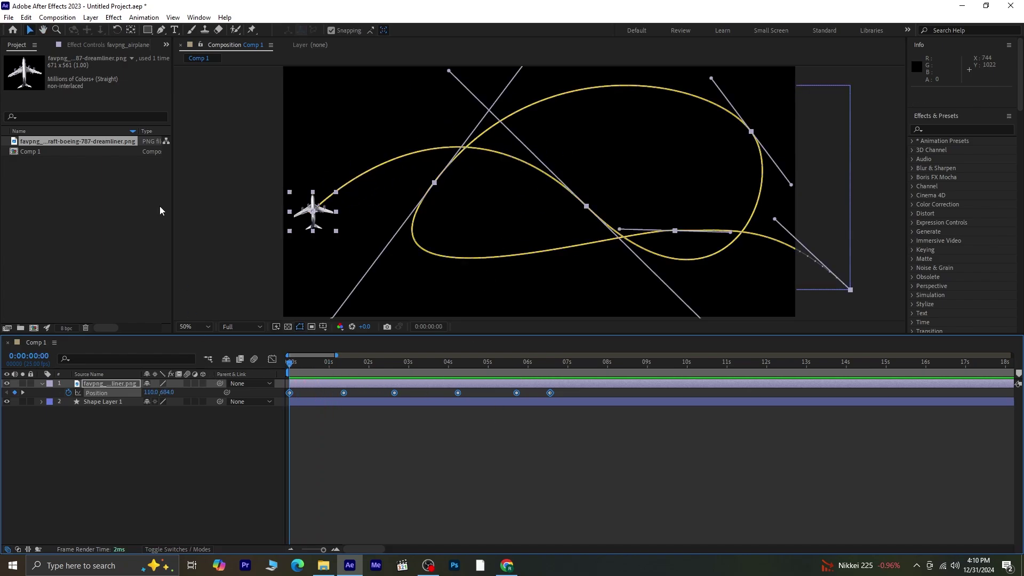
click(91, 17)
- Set the airplane's Auto-Orient to Orient Along Path
mouse_move(195, 143)
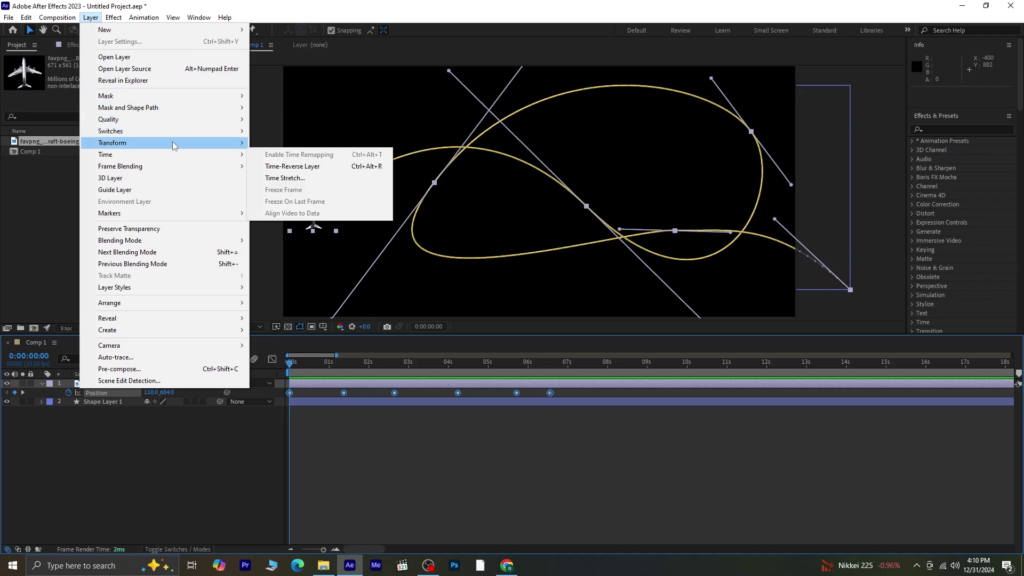
click(307, 322)
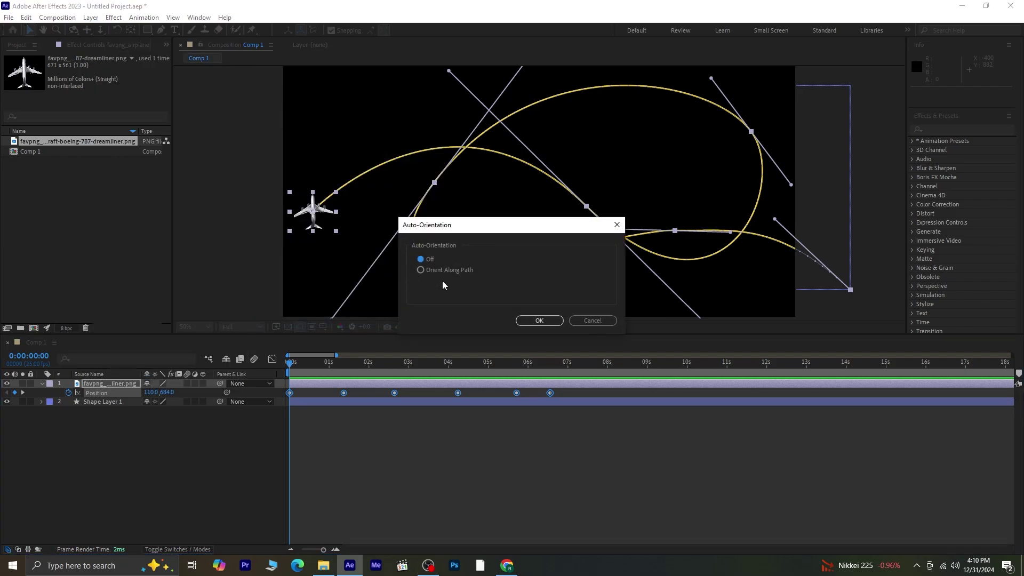
click(539, 320)
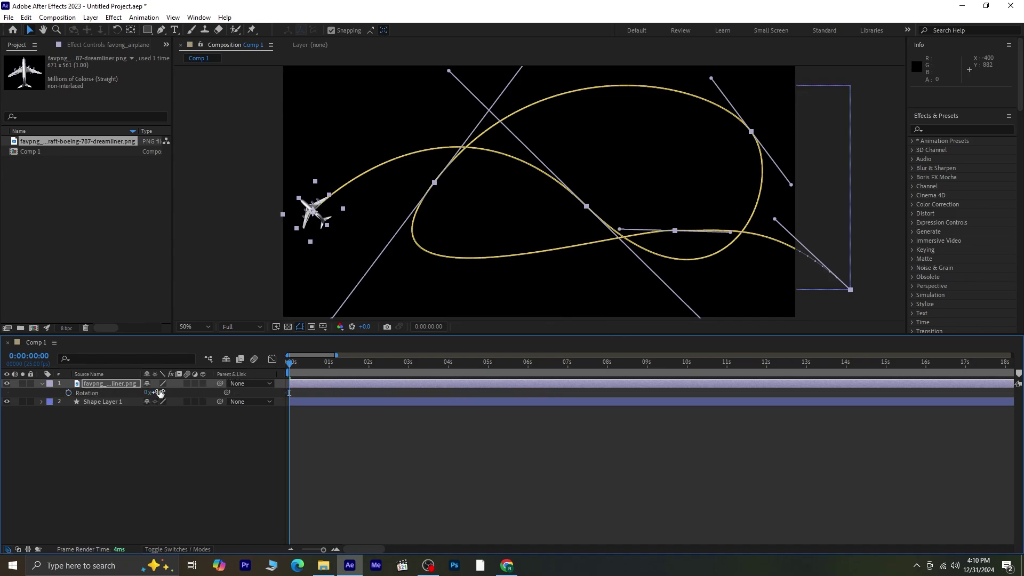
- Offset the airplane's Rotation to 94° and preview the flight
key(r)
drag(159, 392, 216, 399)
key(space)
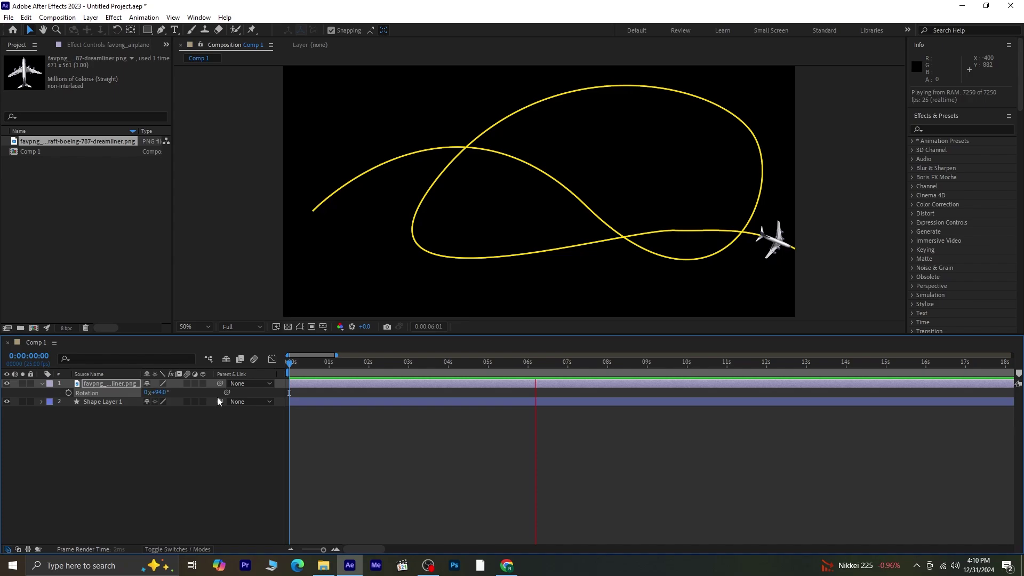
key(space)
drag(558, 364, 276, 373)
- Set Line Cap to Round Cap in Shape Layer 1's Stroke 1 settings
click(41, 382)
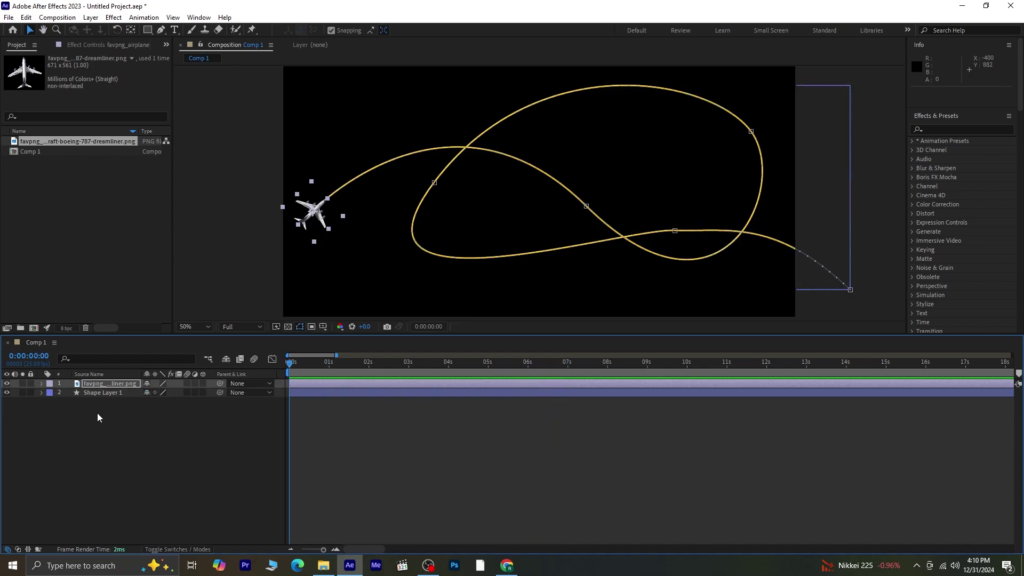
click(68, 393)
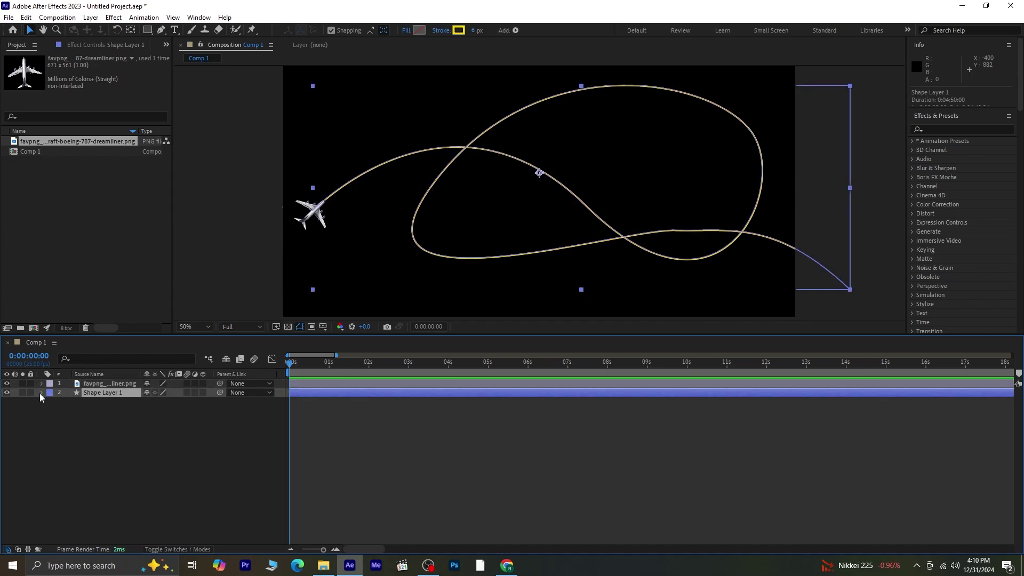
click(40, 392)
click(51, 403)
click(61, 411)
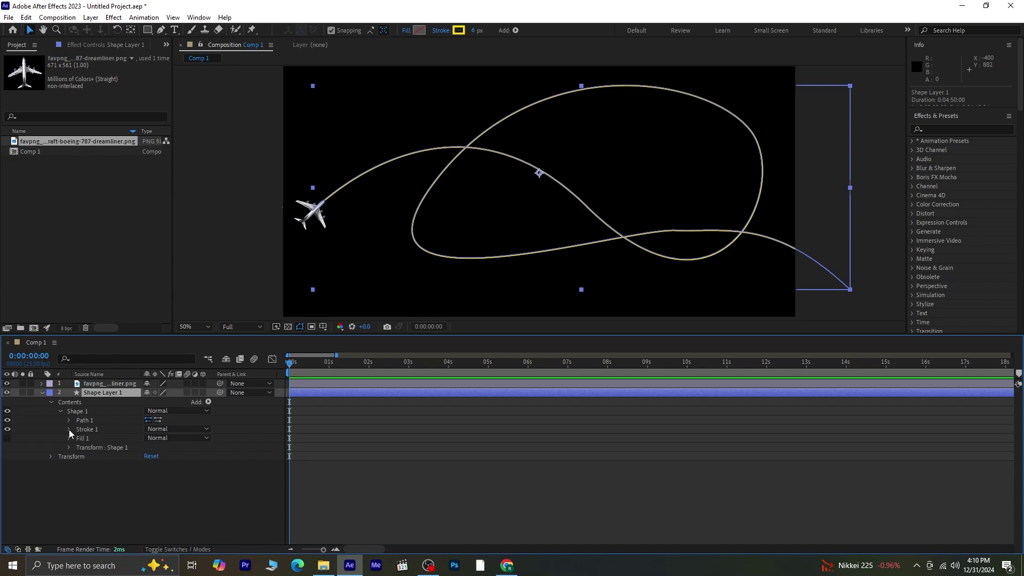
click(69, 430)
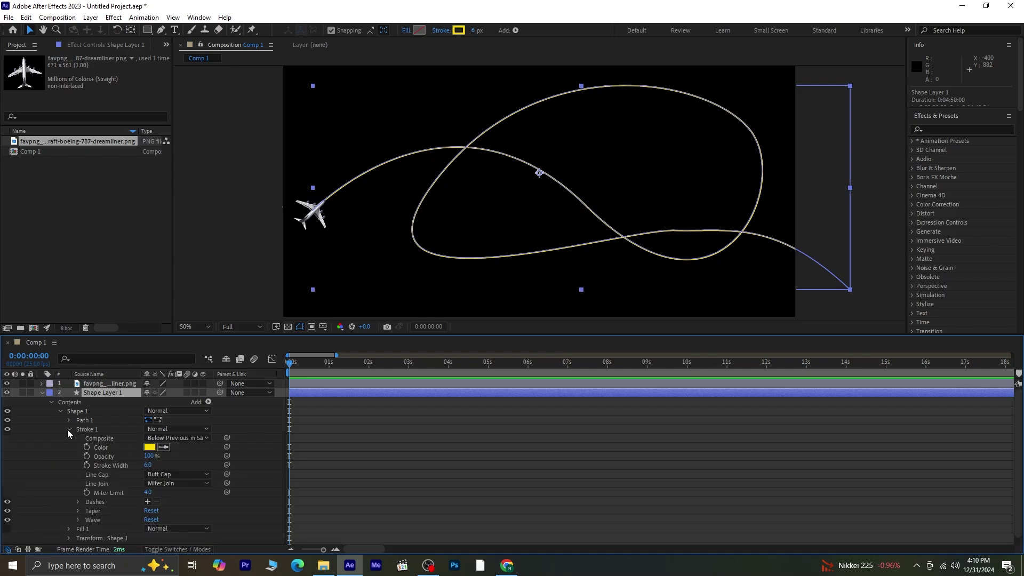
click(182, 476)
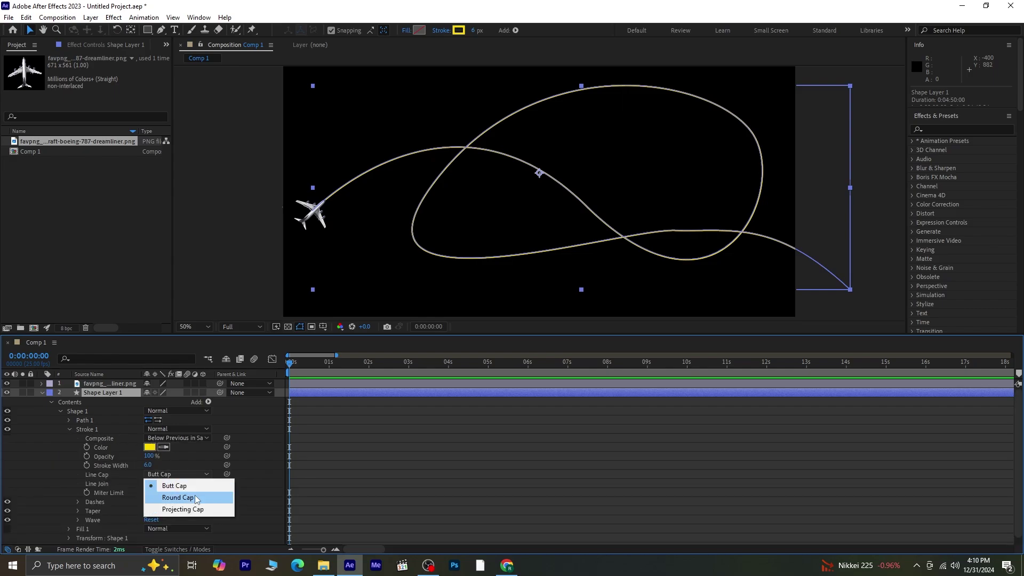
click(194, 495)
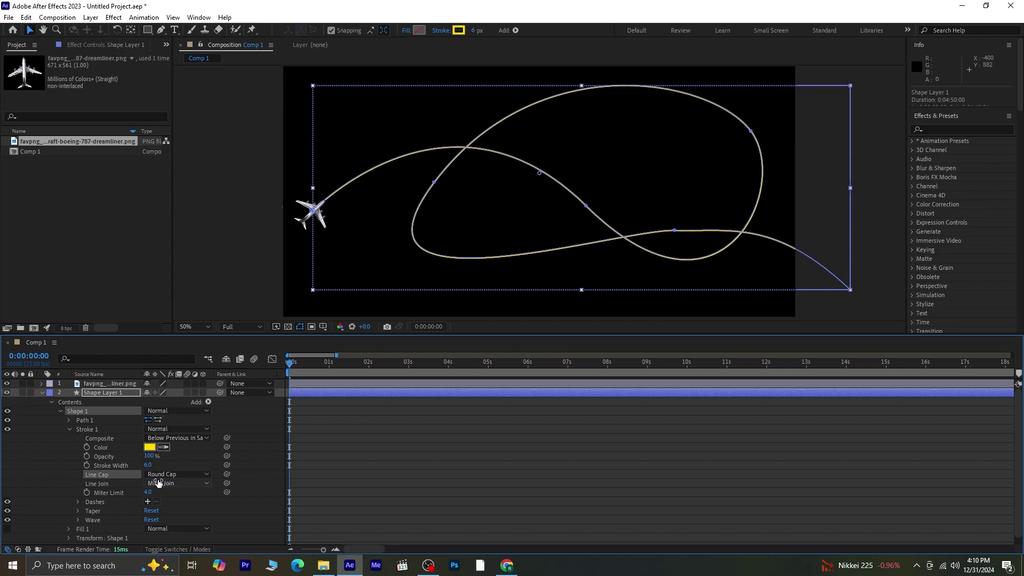
- Add dashes with Dash length 34 and taper the stroke over its final 19%
scroll(160, 482, down, 1)
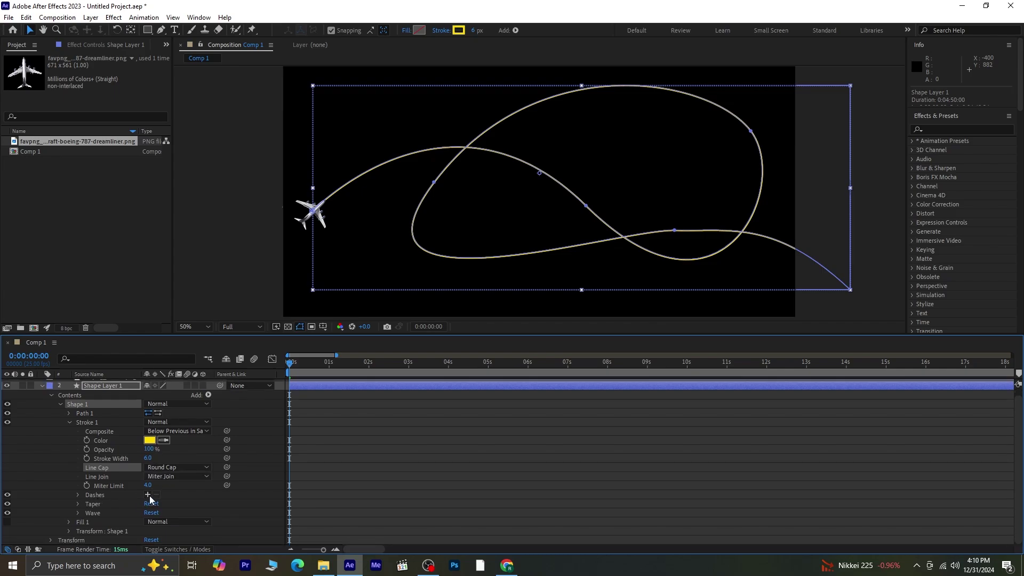
click(147, 494)
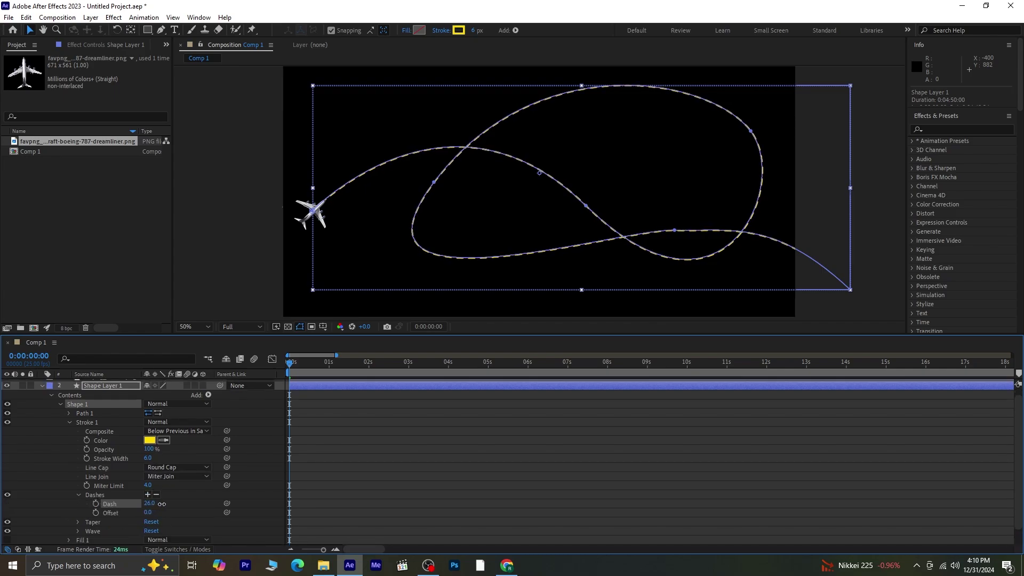
drag(162, 503, 166, 503)
scroll(106, 500, down, 2)
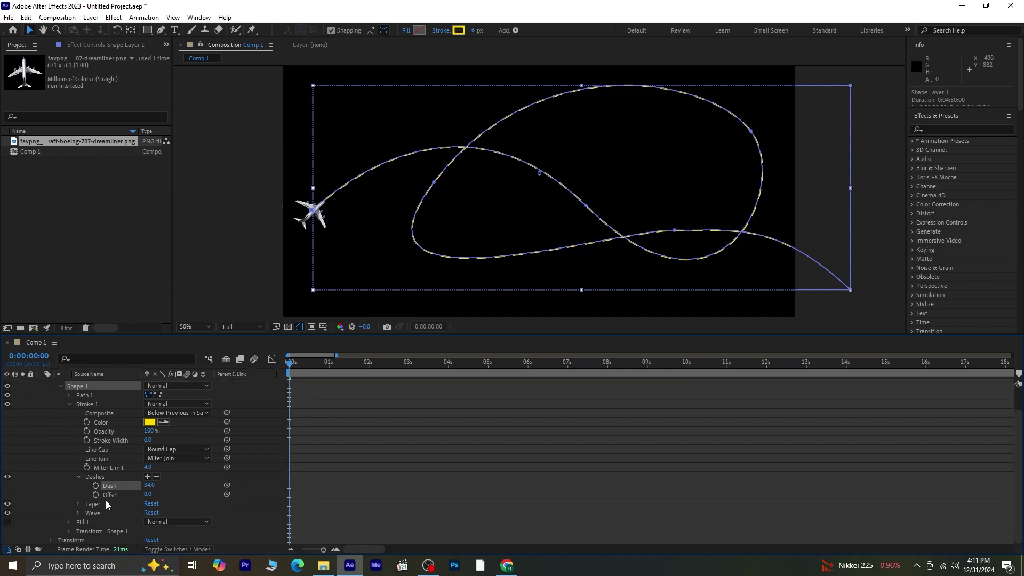
click(78, 503)
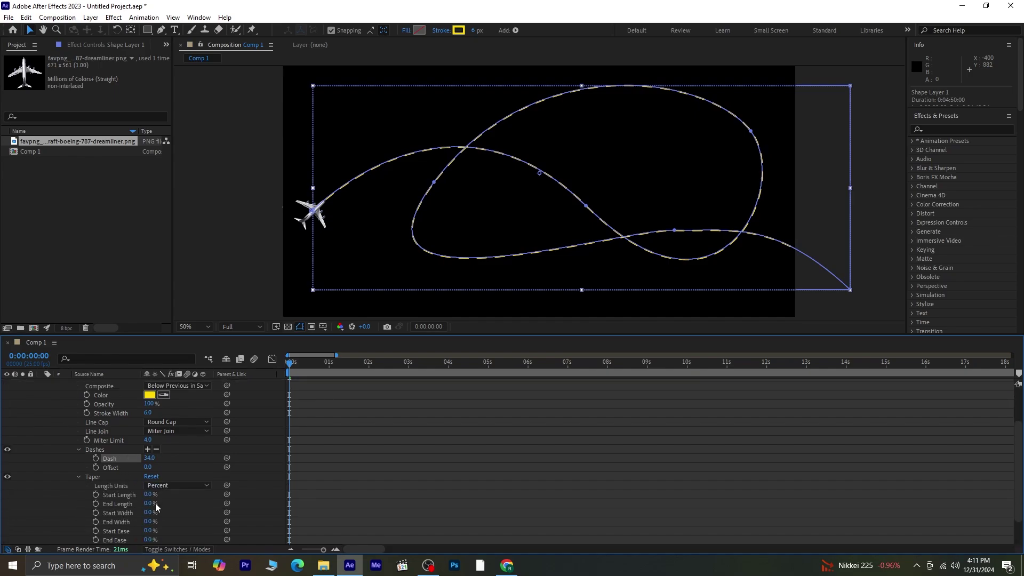
drag(149, 504, 157, 504)
click(701, 233)
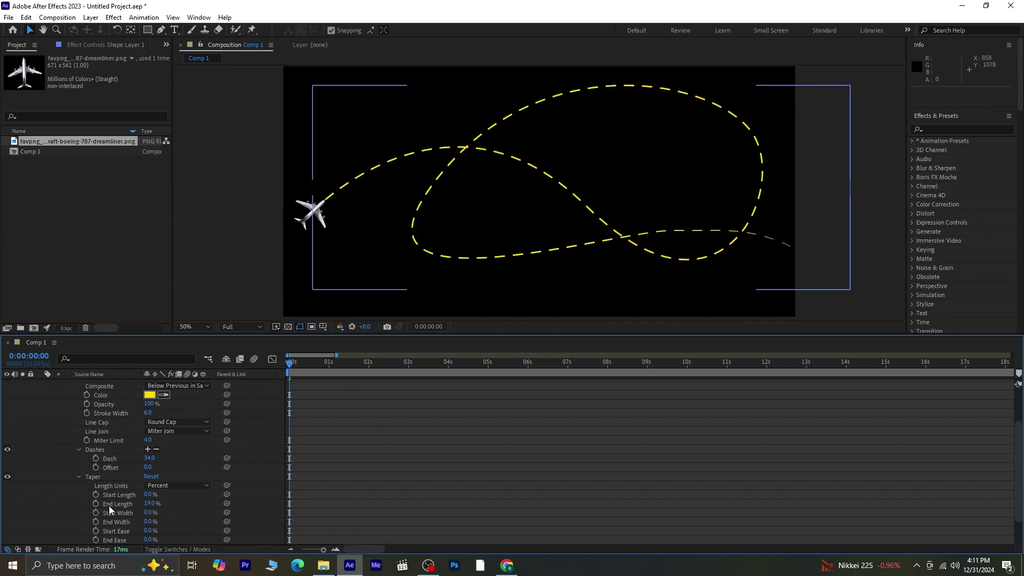
scroll(95, 484, up, 5)
- Add a Trim Paths operator to Shape Layer 1
click(67, 428)
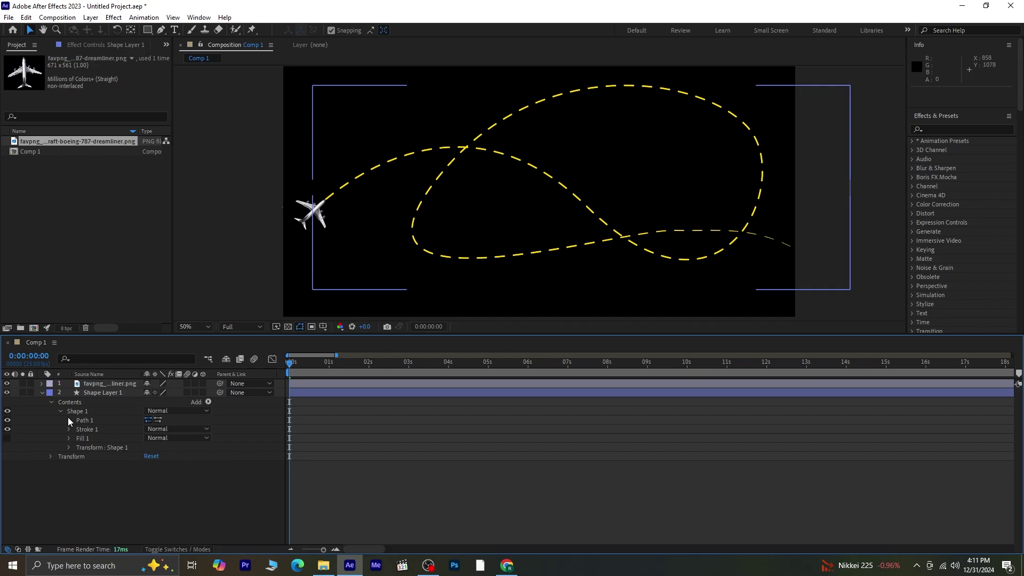
click(59, 410)
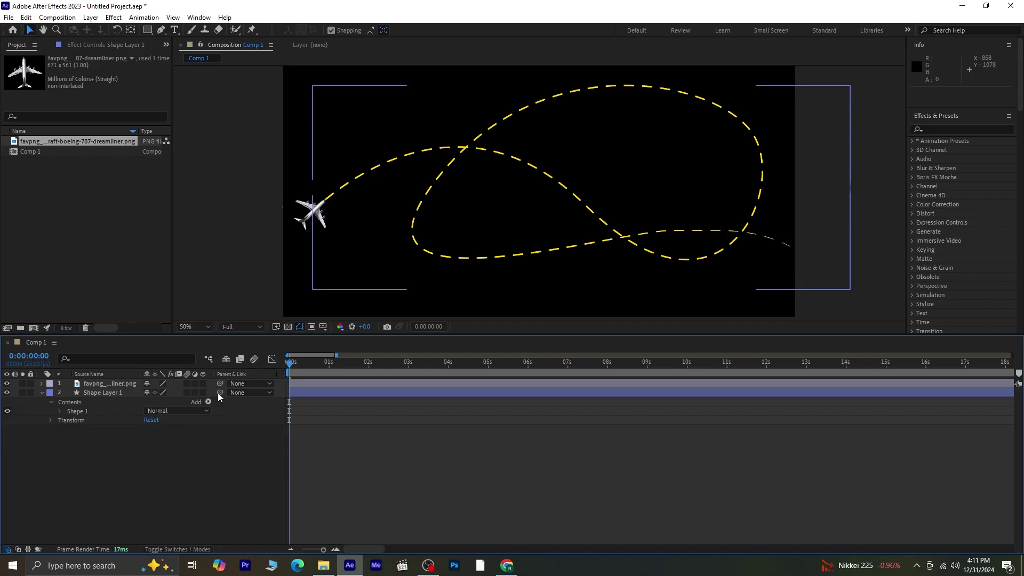
click(208, 402)
click(249, 346)
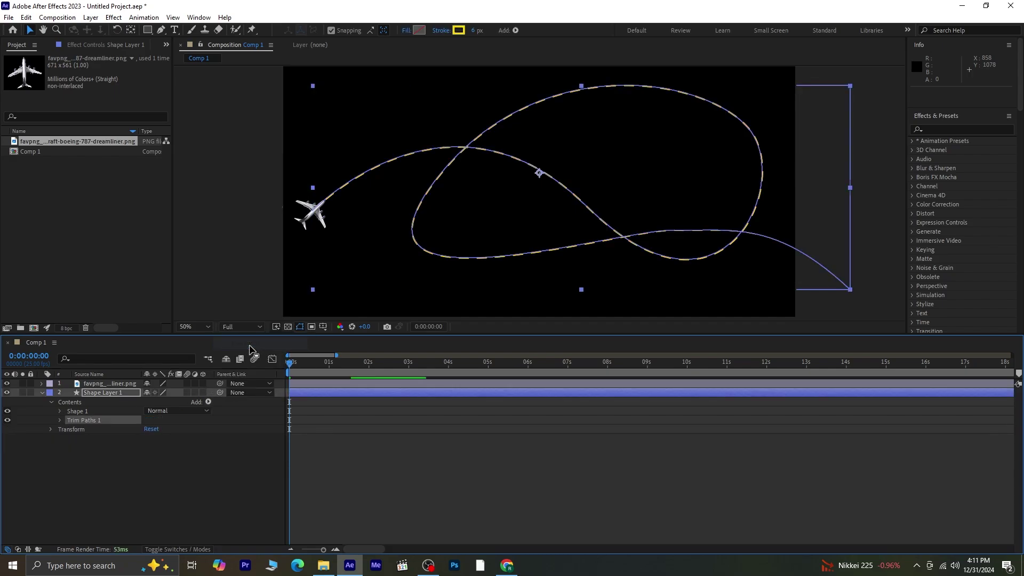
click(60, 420)
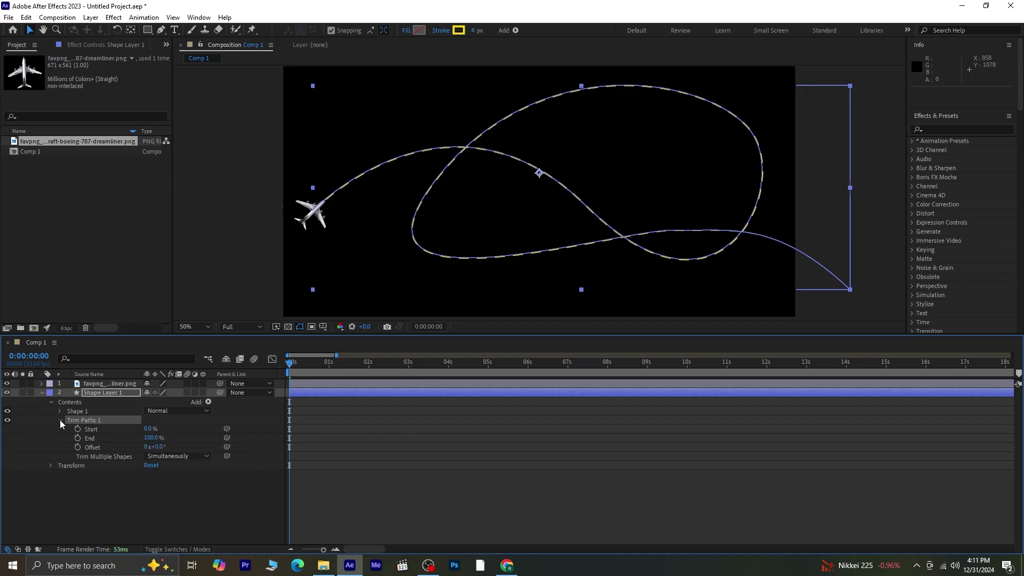
- Keyframe Trim Paths Start and End, with End at 0% so the stroke starts hidden
click(78, 430)
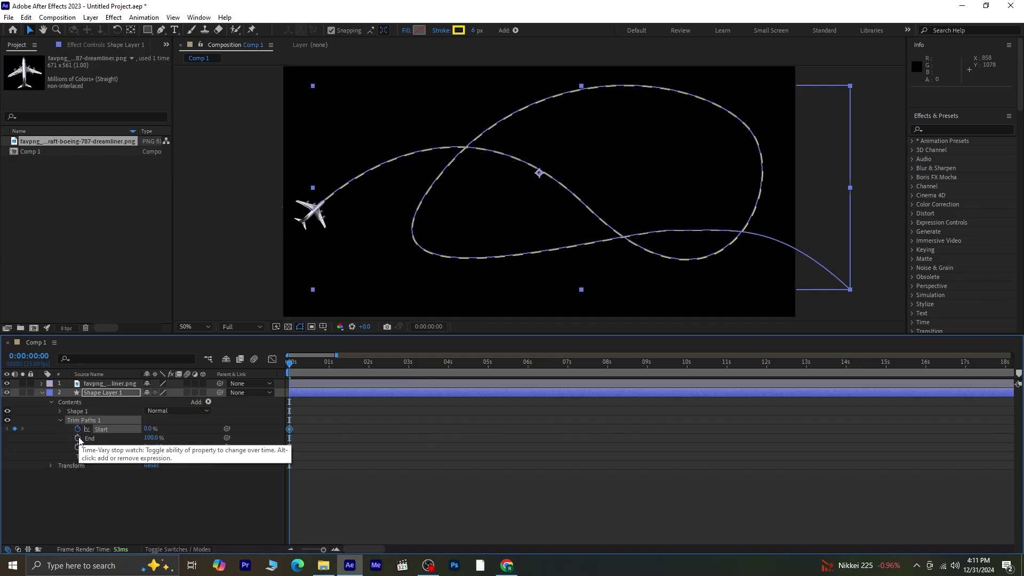
click(77, 438)
key(ctrl+Up)
text(u)
text(0)
key(Return)
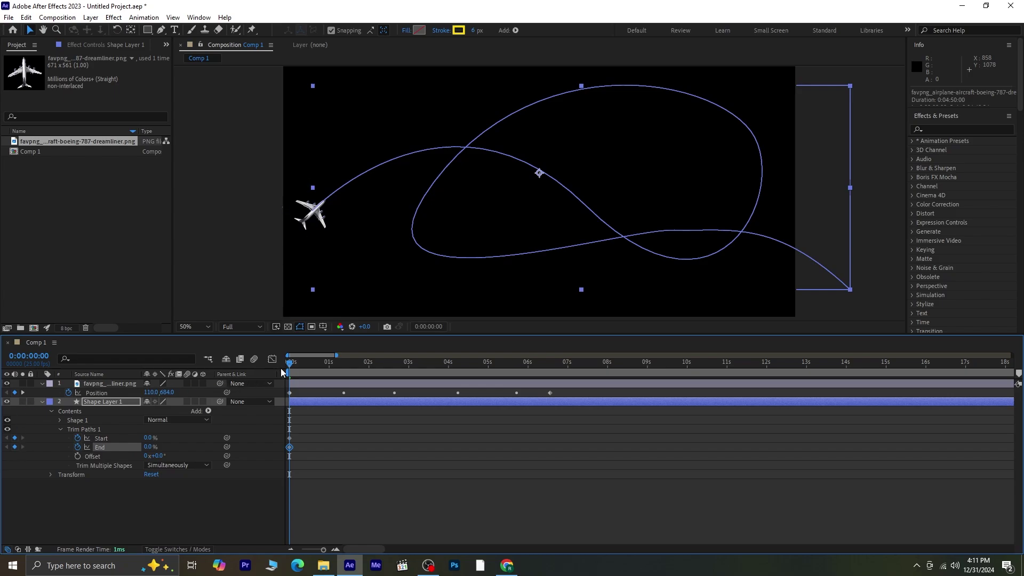
- At the last Position keyframe (6:14), set Trim Paths Start 100% and End 88%, then preview
drag(281, 367, 550, 436)
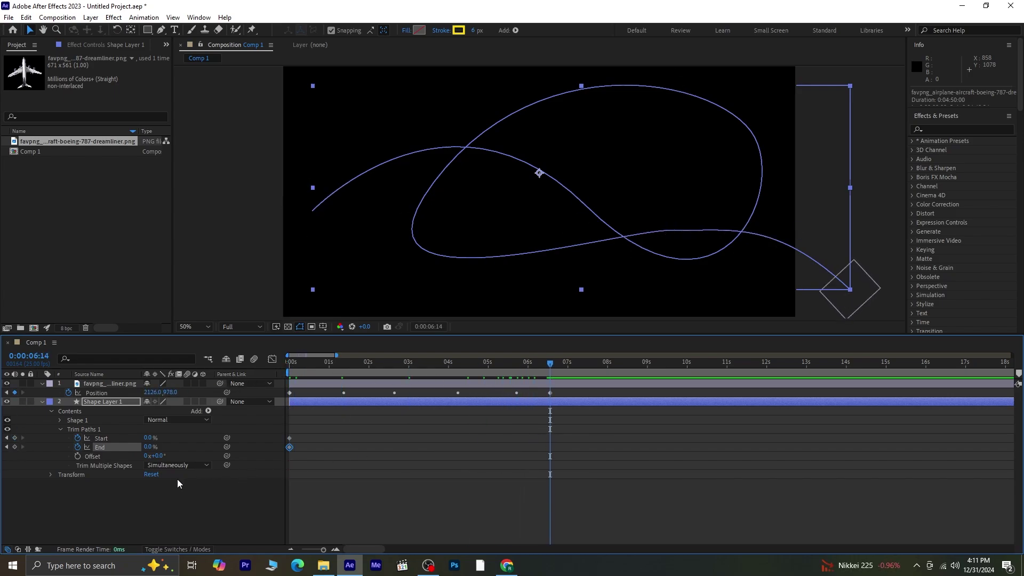
mouse_move(147, 438)
mouse_down()
mouse_move(182, 436)
mouse_move(160, 446)
mouse_move(174, 446)
mouse_up()
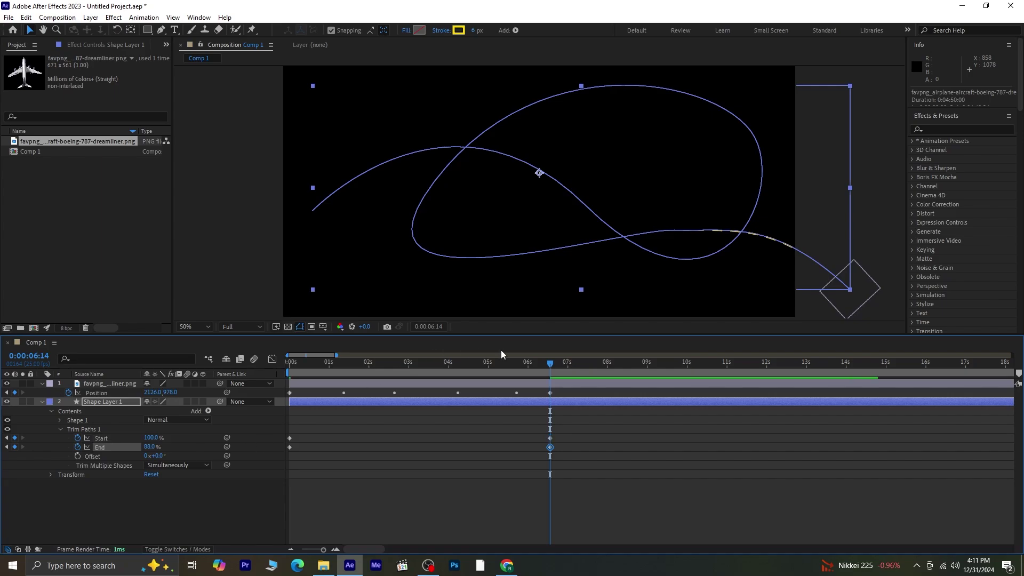
drag(550, 362, 265, 428)
key(space)
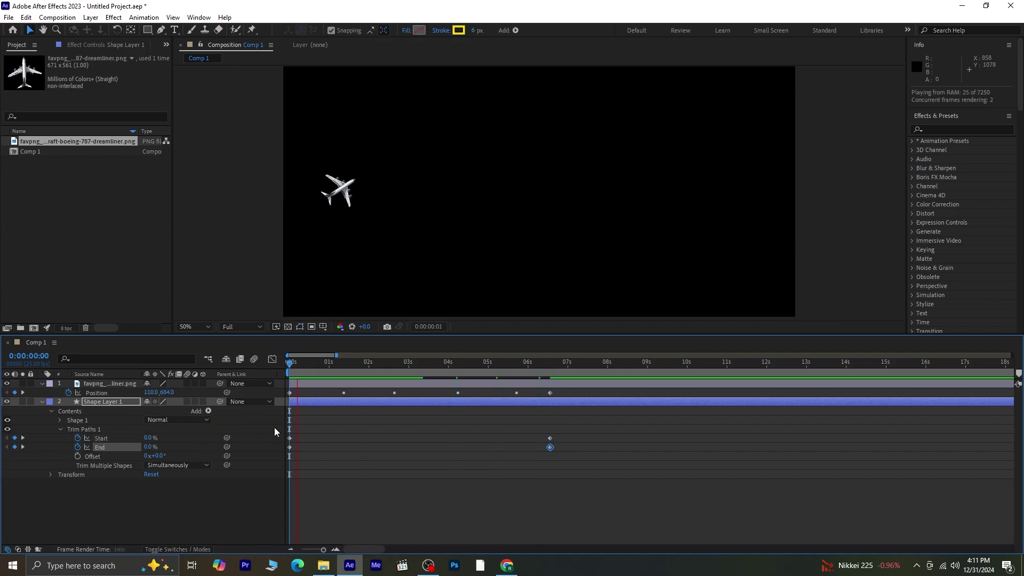
key(space)
drag(329, 361, 299, 400)
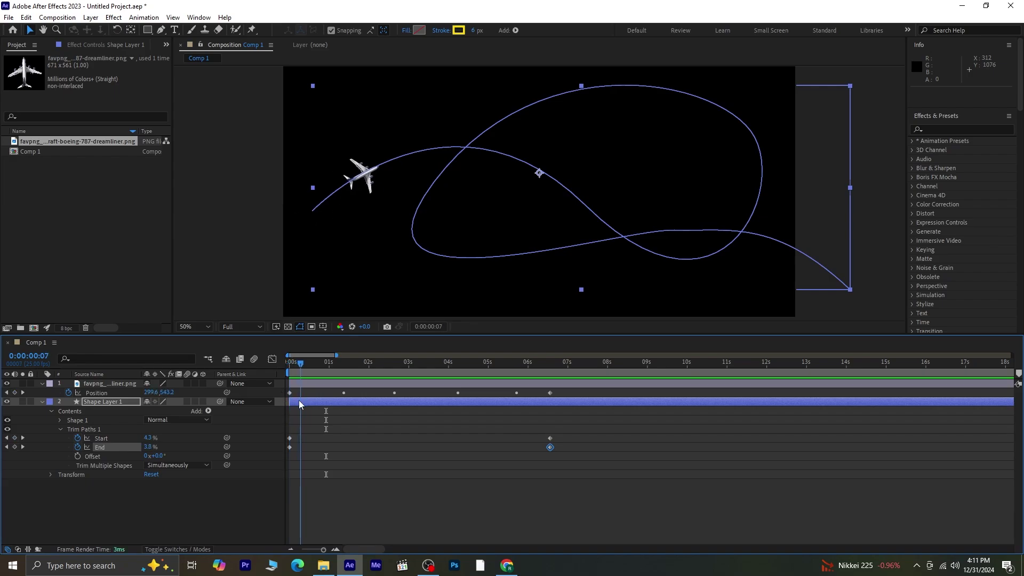
- At frame 0:07, keyframe Trim Paths End at 0% and preview from the start
click(149, 447)
text(0)
key(Return)
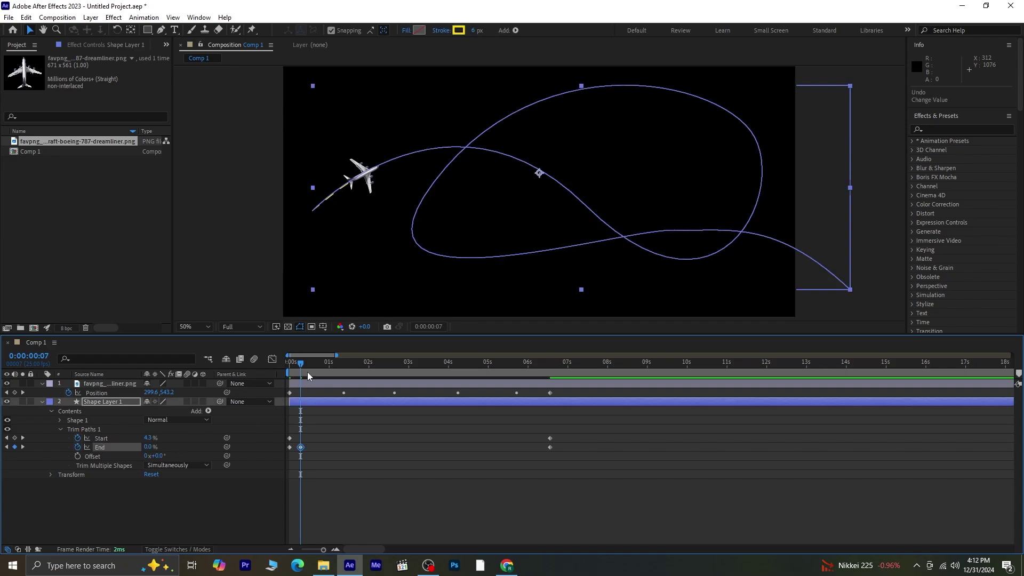
drag(297, 365, 278, 373)
key(space)
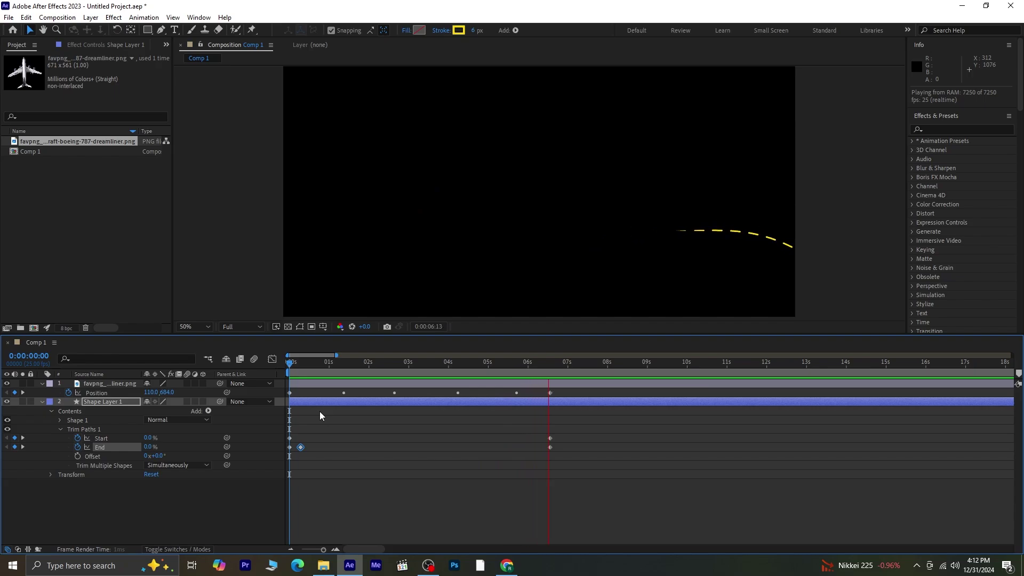
- Stop the preview and shift the final Trim Paths Start and End keyframes from 6:14 to 6:07
key(space)
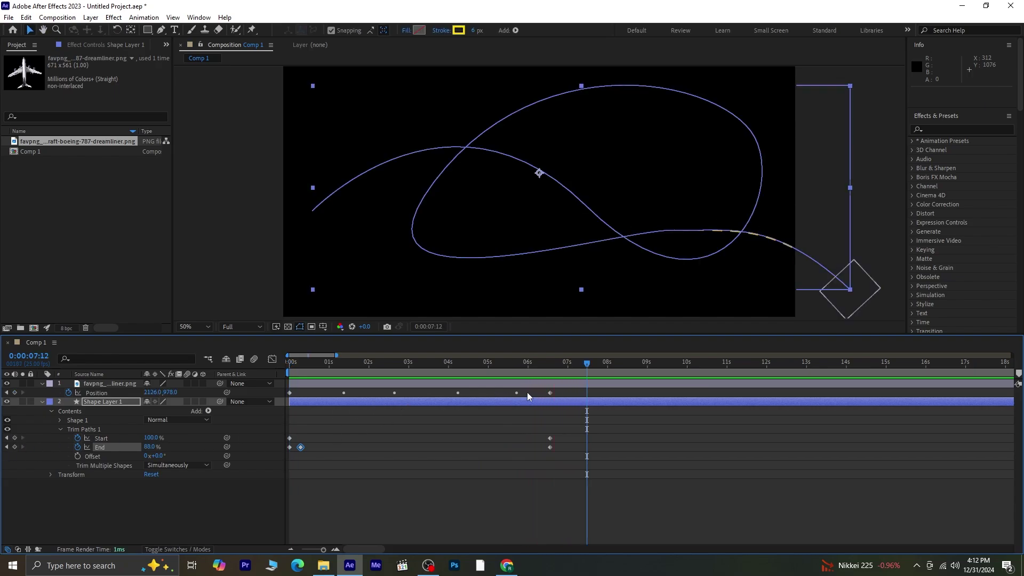
drag(586, 361, 557, 373)
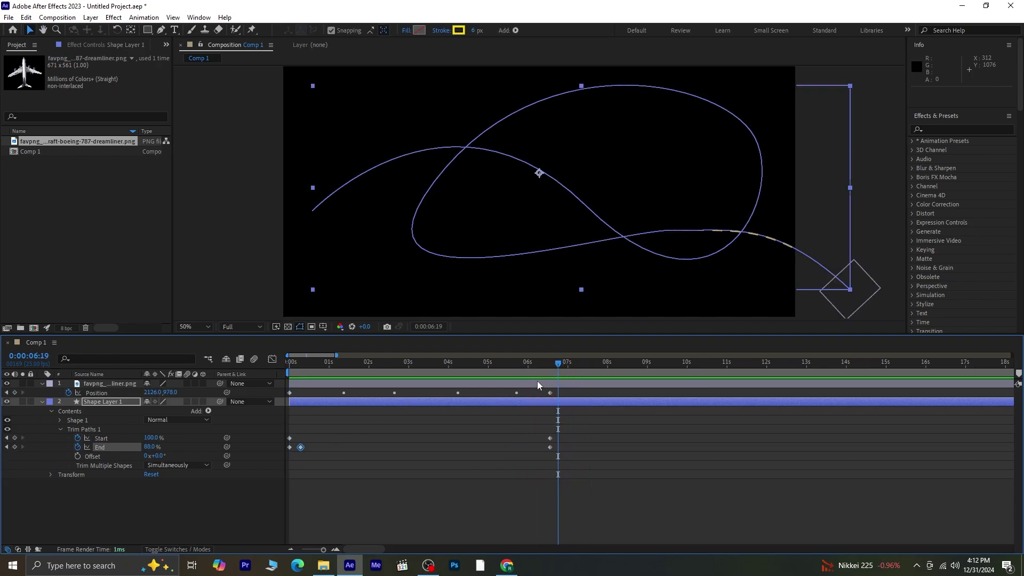
click(7, 447)
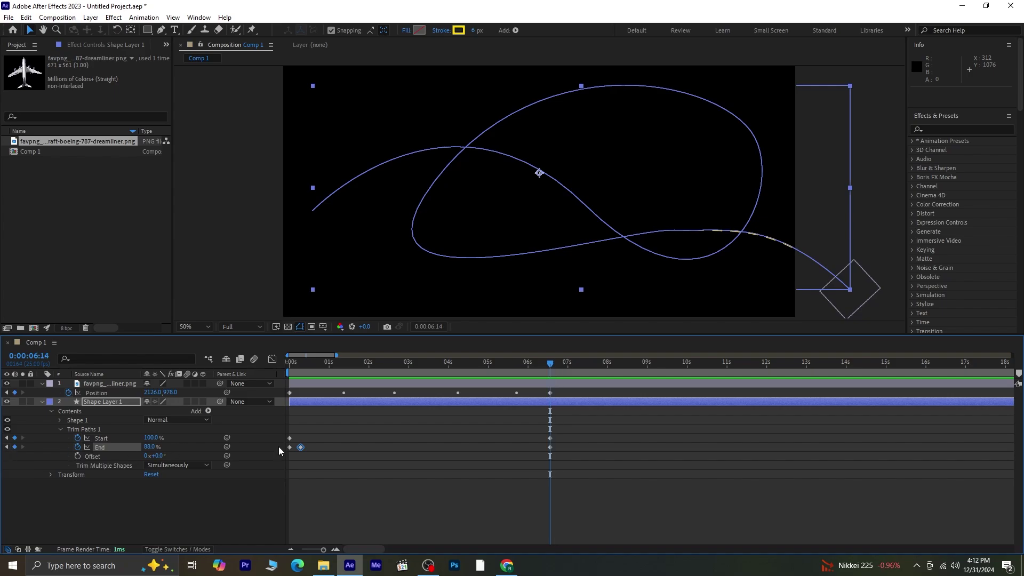
drag(547, 449, 536, 449)
click(551, 436)
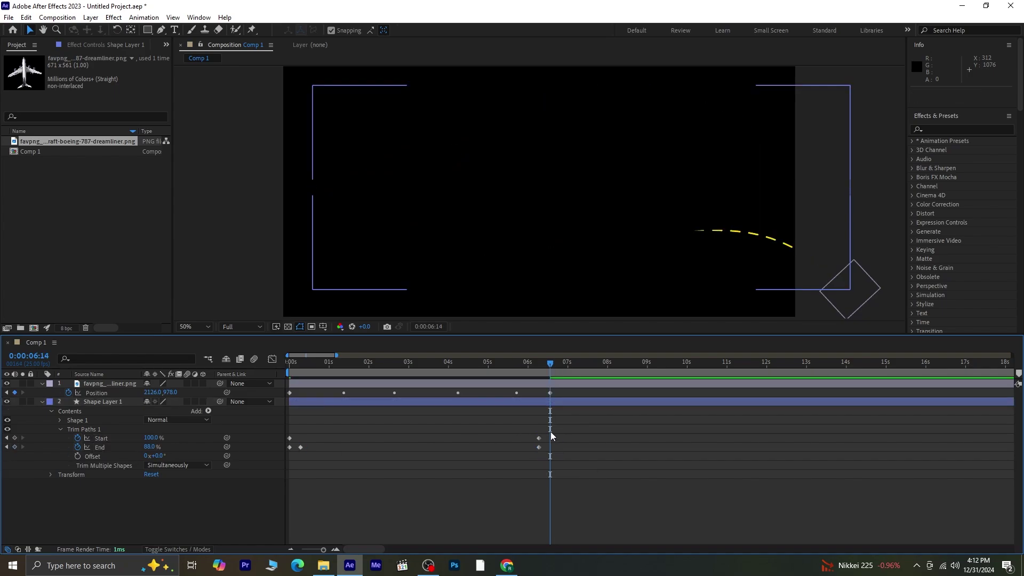
- Select the shape layer and collapse its revealed properties
click(102, 402)
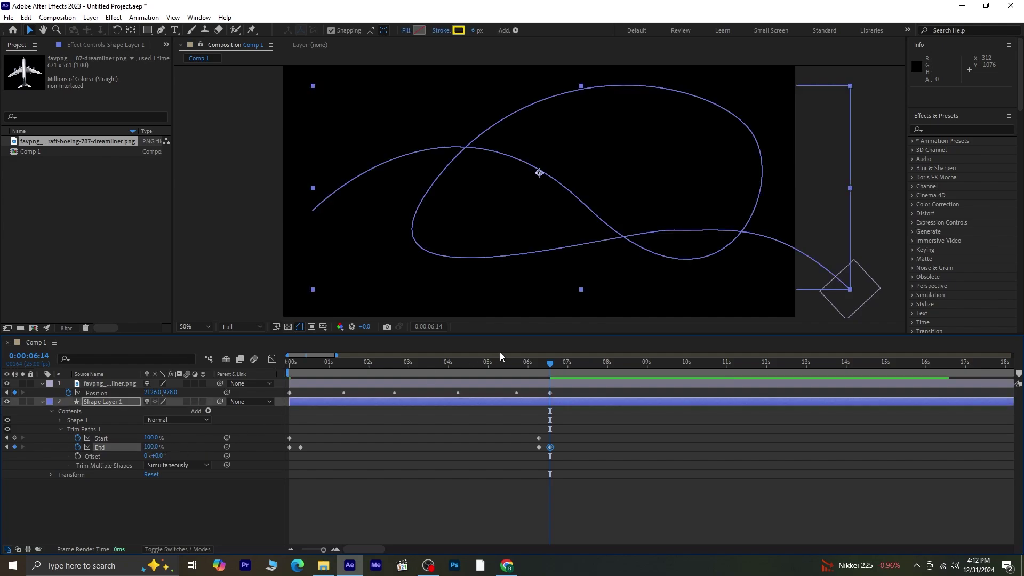
click(42, 401)
key(Page_Up)
key(Page_Up)
- Collapse the airplane layer, return to 0:00 and play the airplane with its dashed yellow trail
click(43, 384)
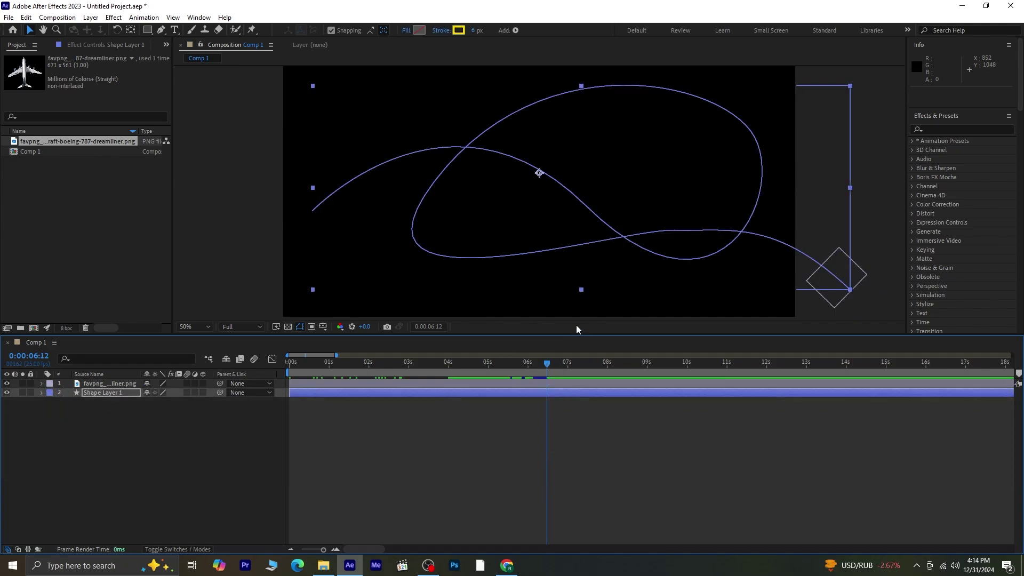
drag(544, 365, 290, 363)
click(137, 482)
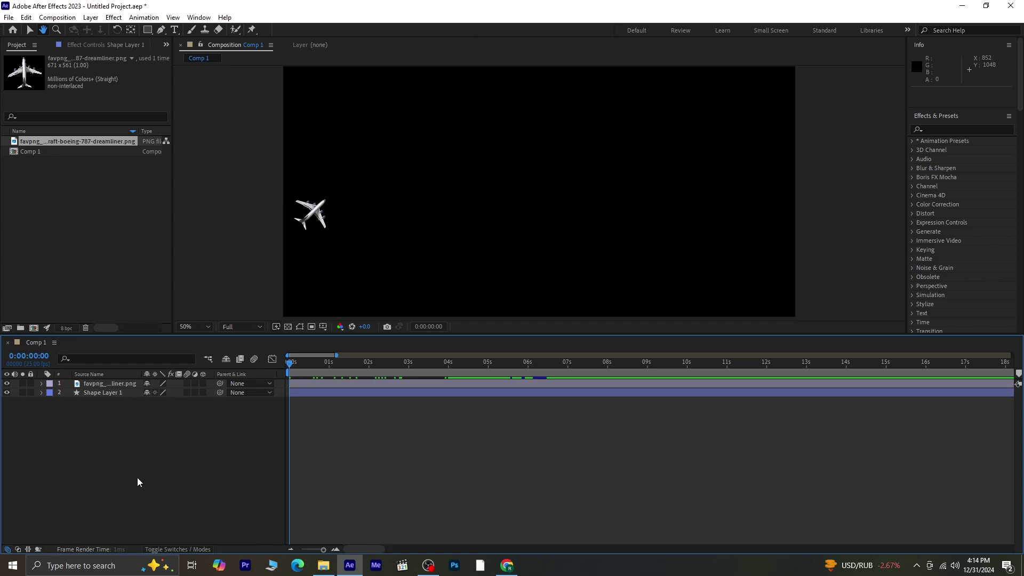
key(space)
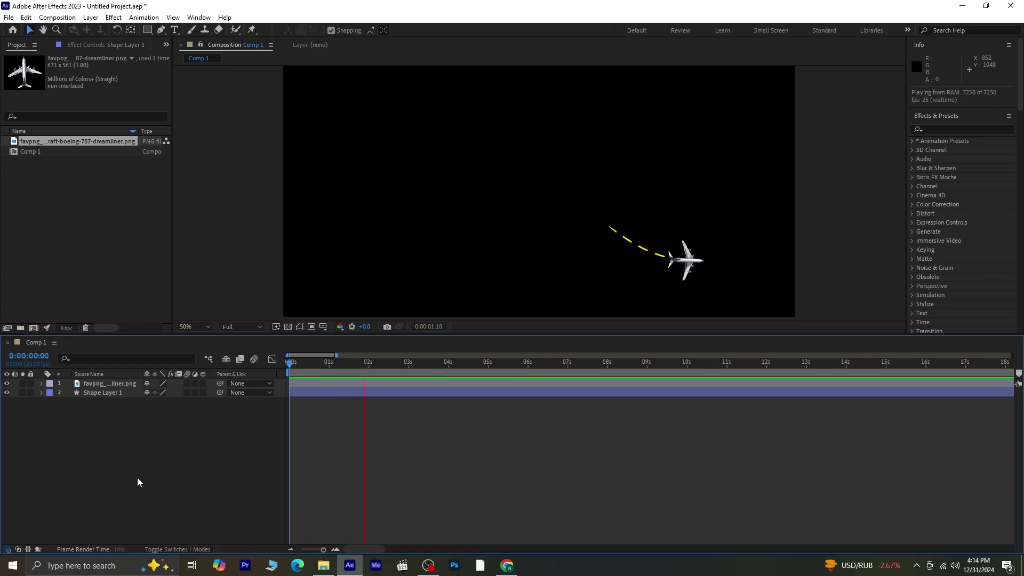